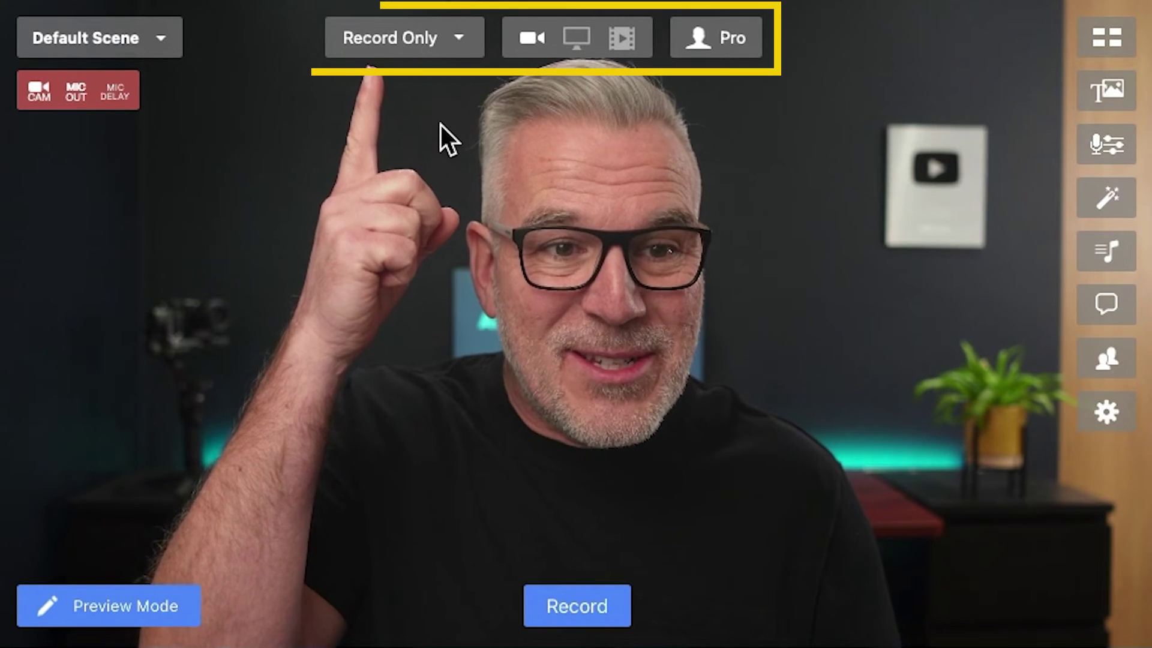
# Turn on streaming in addition to recording in the output options
pyautogui.click(460, 39)
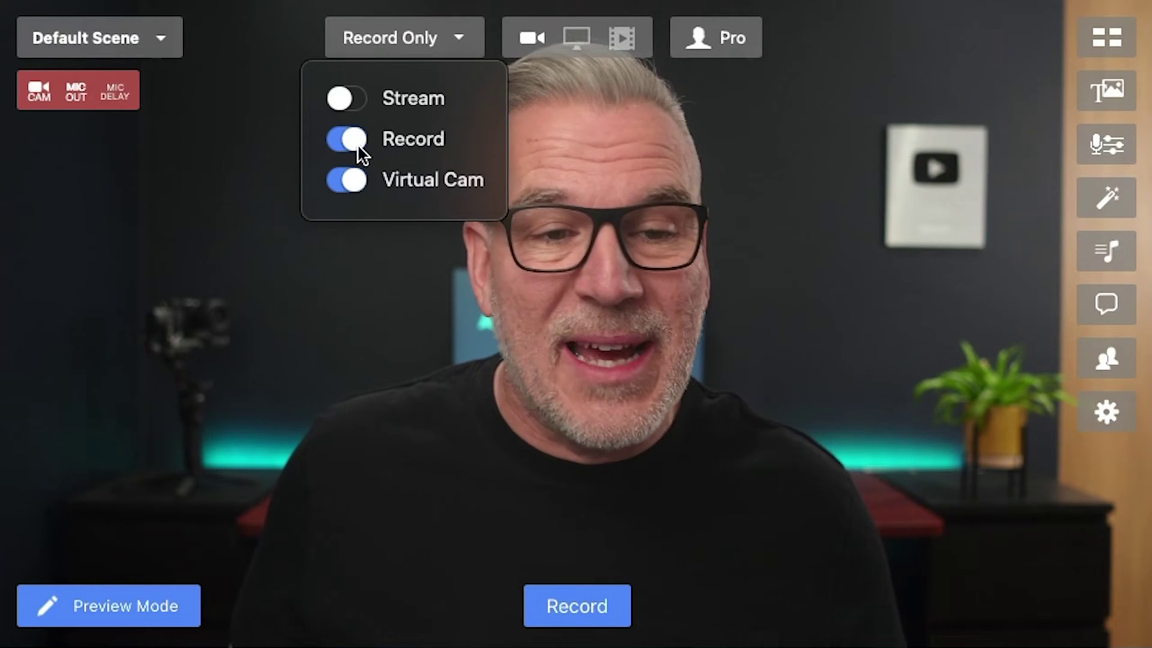
pyautogui.click(356, 99)
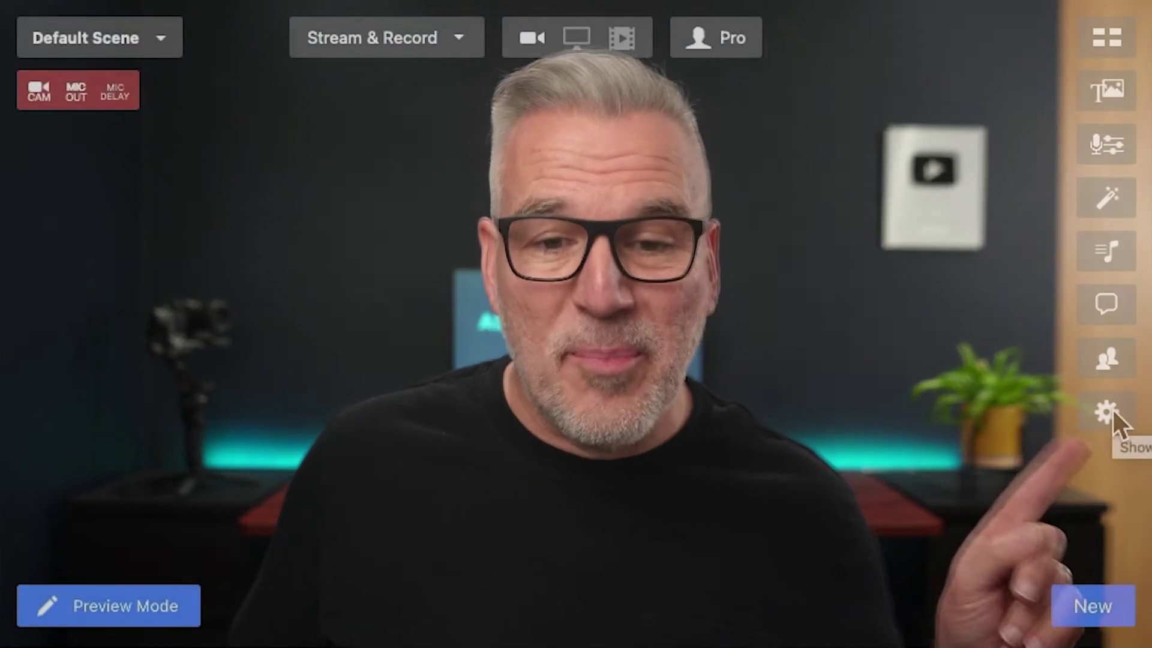
# Examine the connected streaming destinations in the preferences and the options for adding a Facebook destination
pyautogui.click(1111, 408)
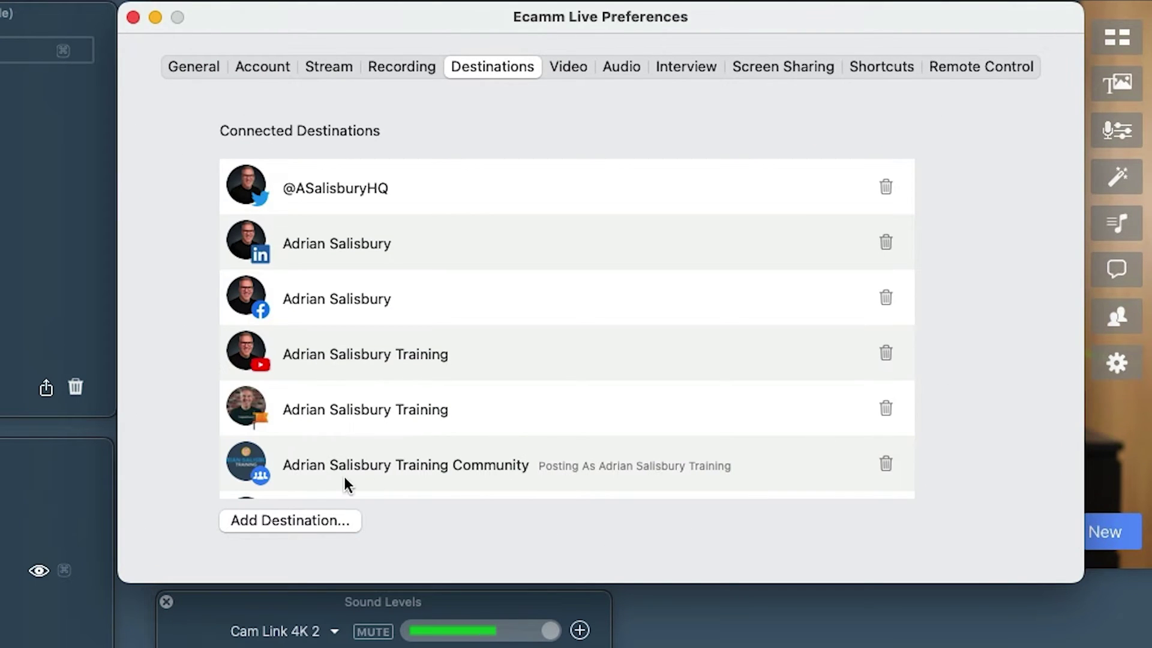
pyautogui.click(277, 527)
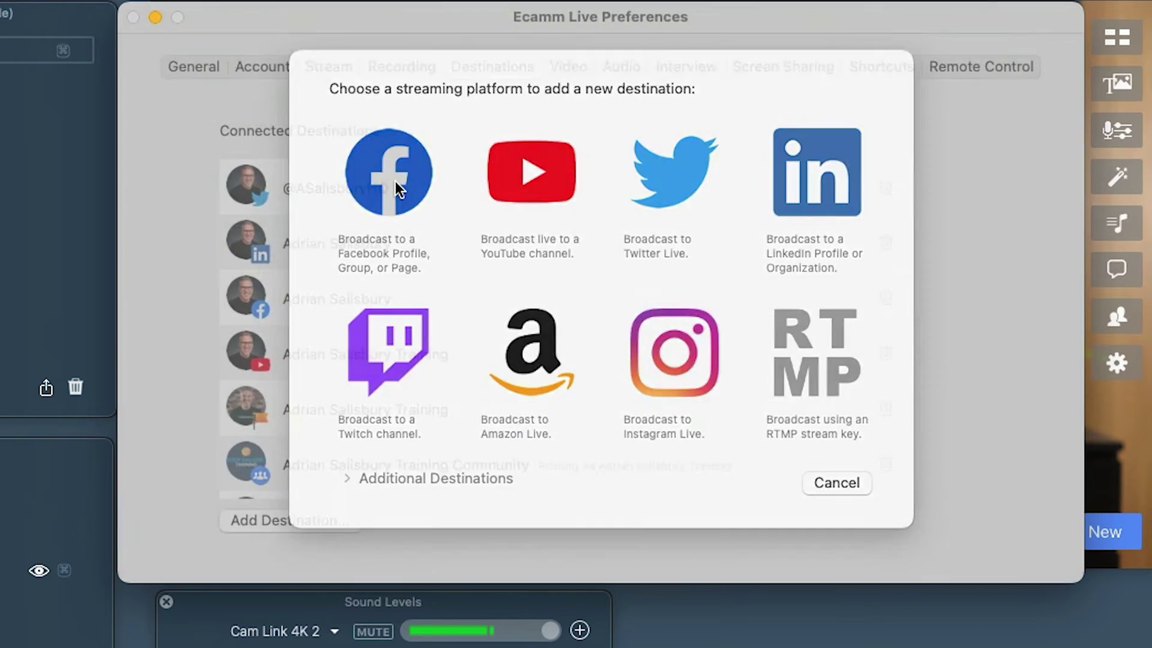
pyautogui.click(395, 181)
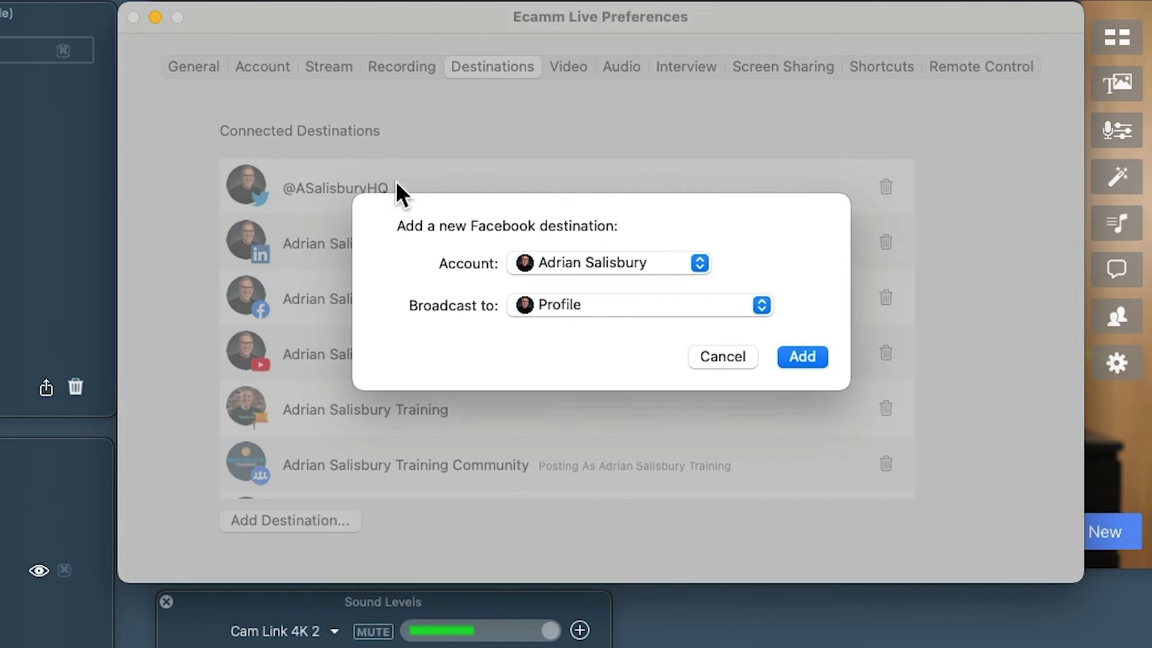
pyautogui.click(722, 354)
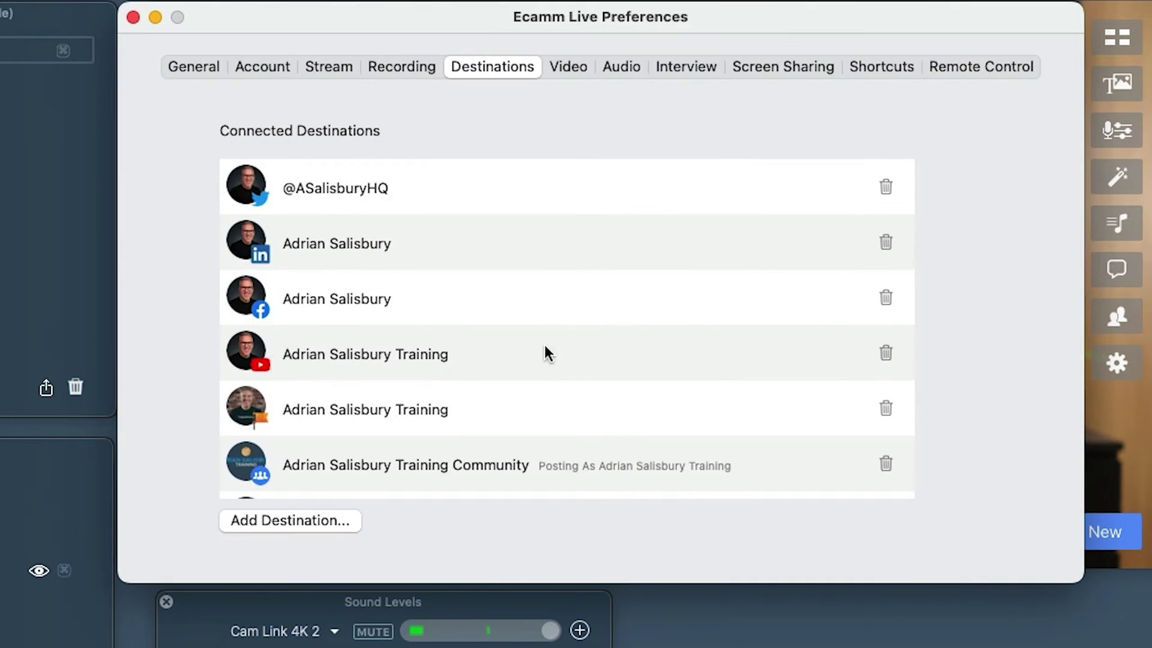
pyautogui.scroll(-5, 544, 397)
pyautogui.scroll(5, 546, 403)
pyautogui.press('super+w')
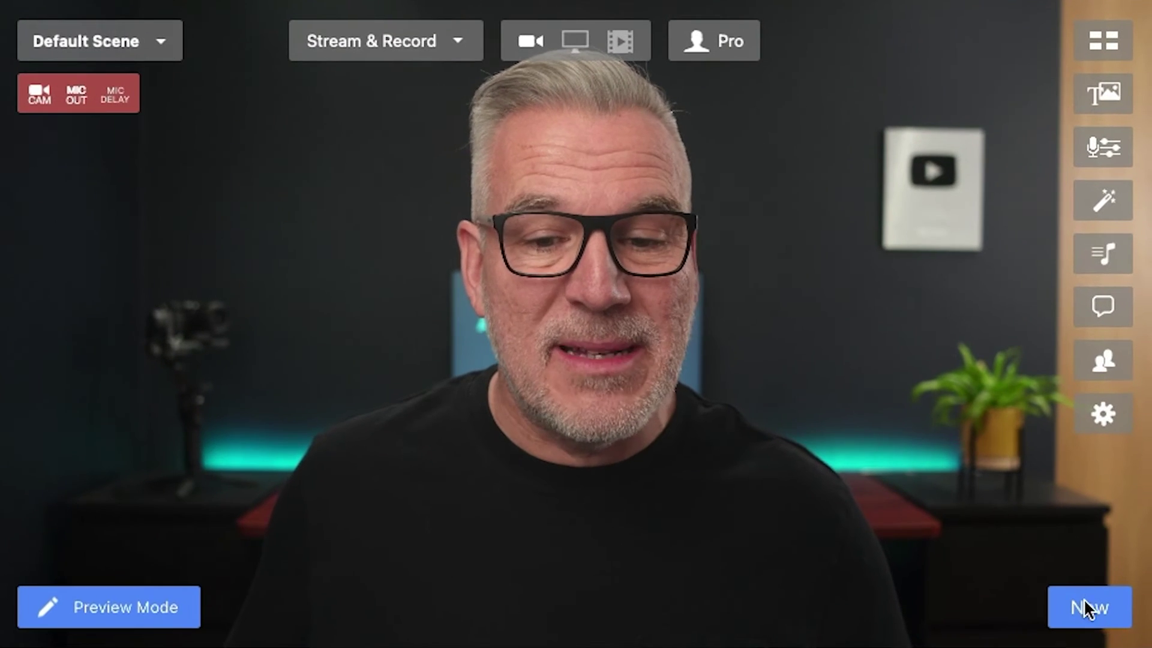
# Create a new broadcast with a scheduled start time and add LinkedIn, YouTube and Facebook destinations
pyautogui.click(1084, 603)
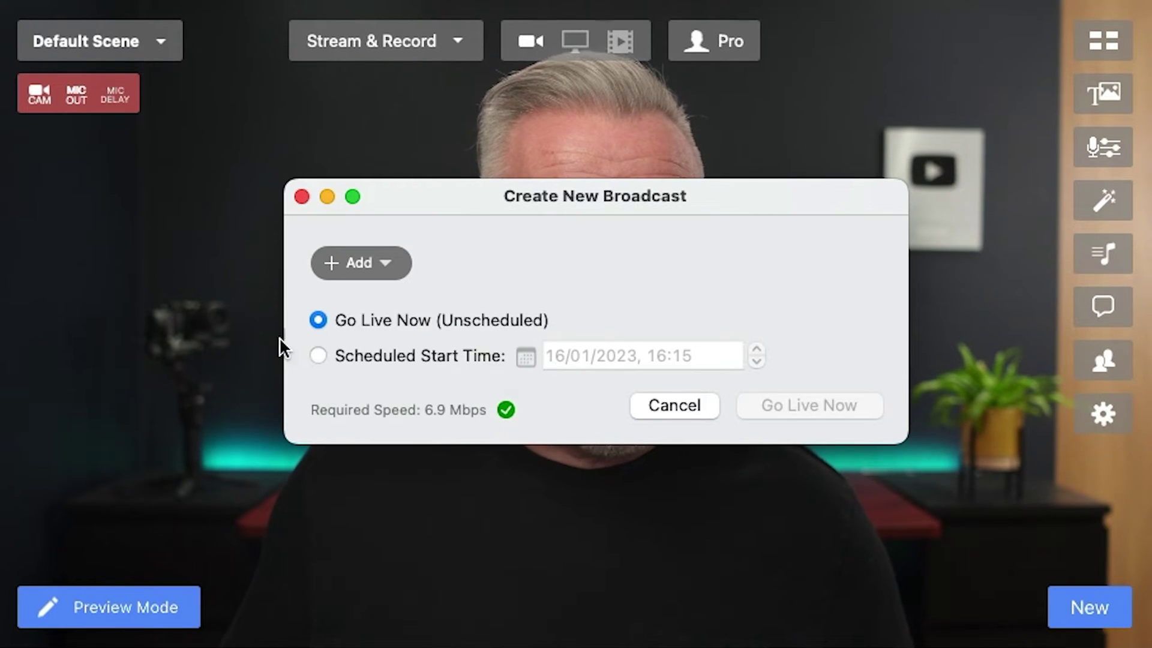
pyautogui.click(318, 356)
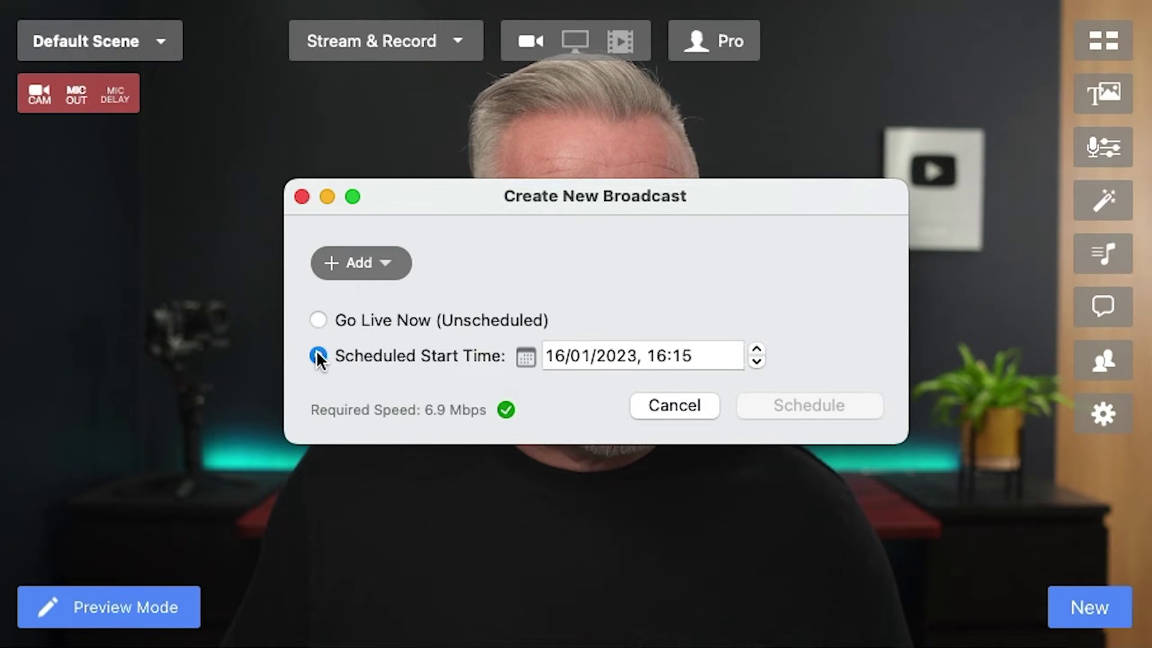
pyautogui.click(394, 273)
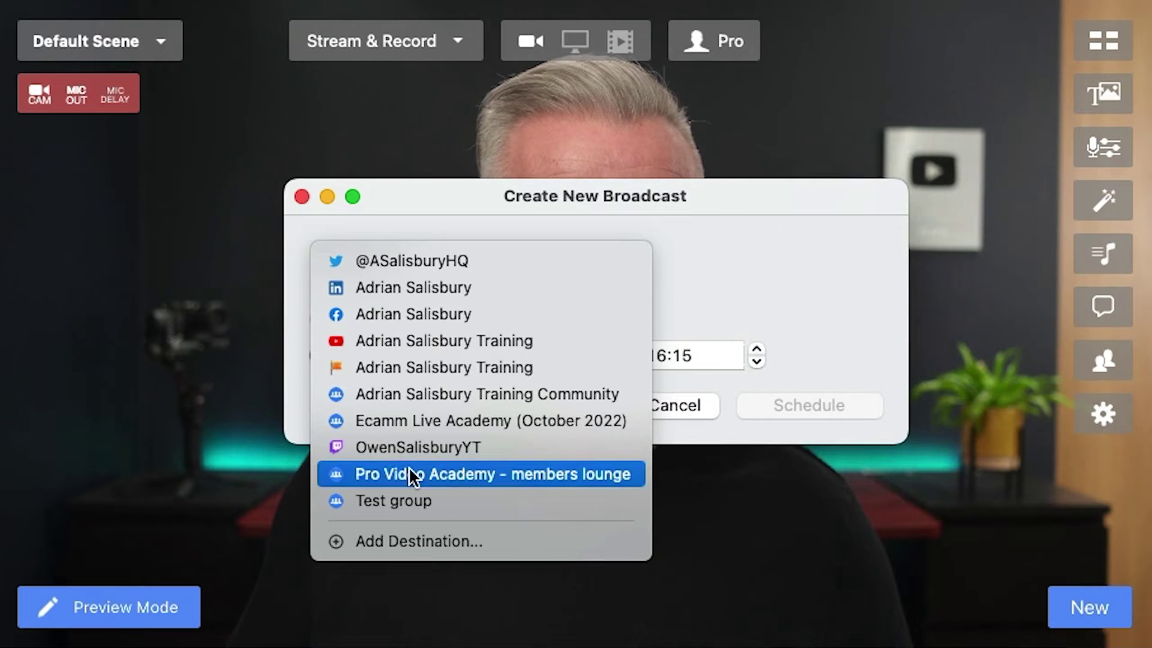
pyautogui.click(421, 289)
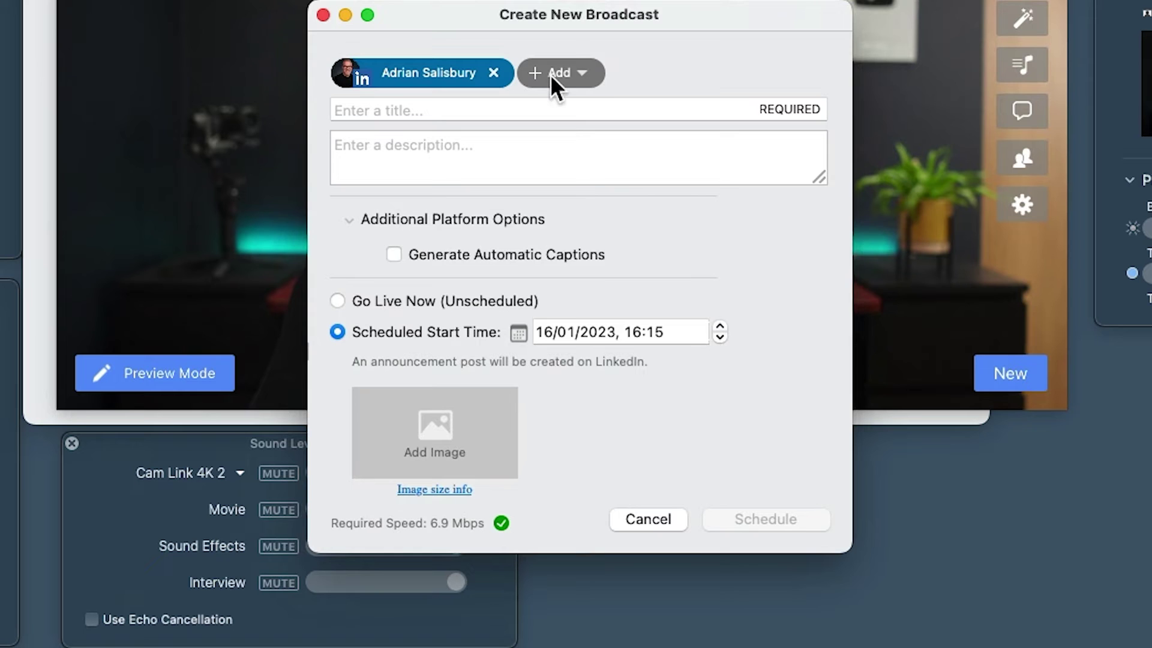
pyautogui.click(560, 186)
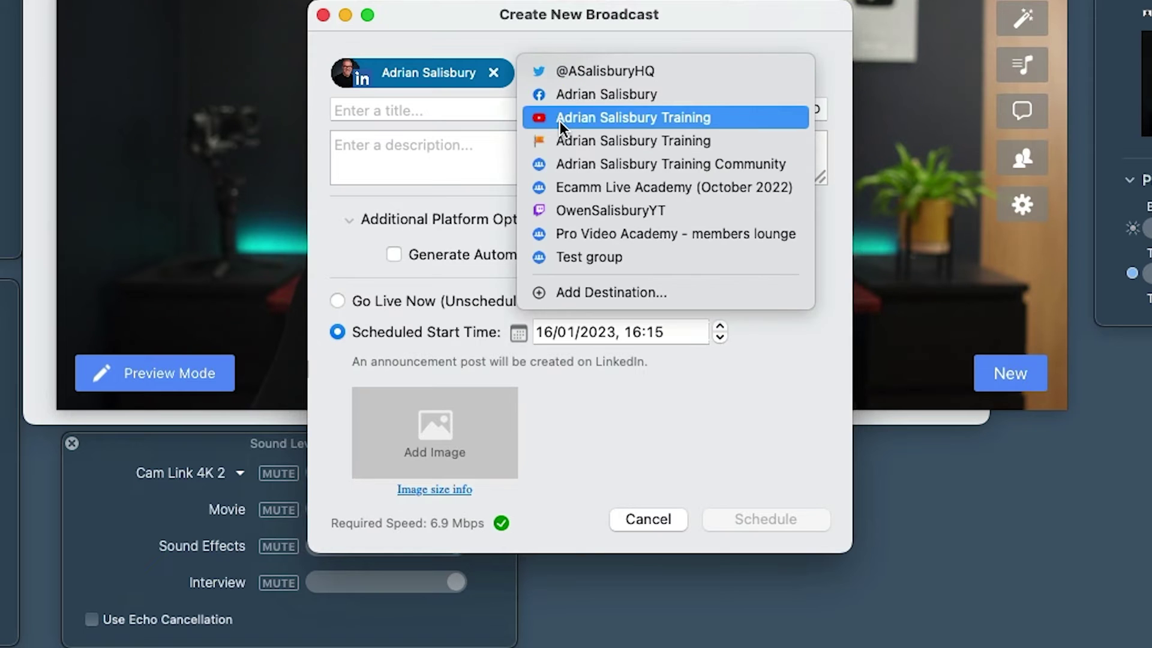
pyautogui.click(560, 118)
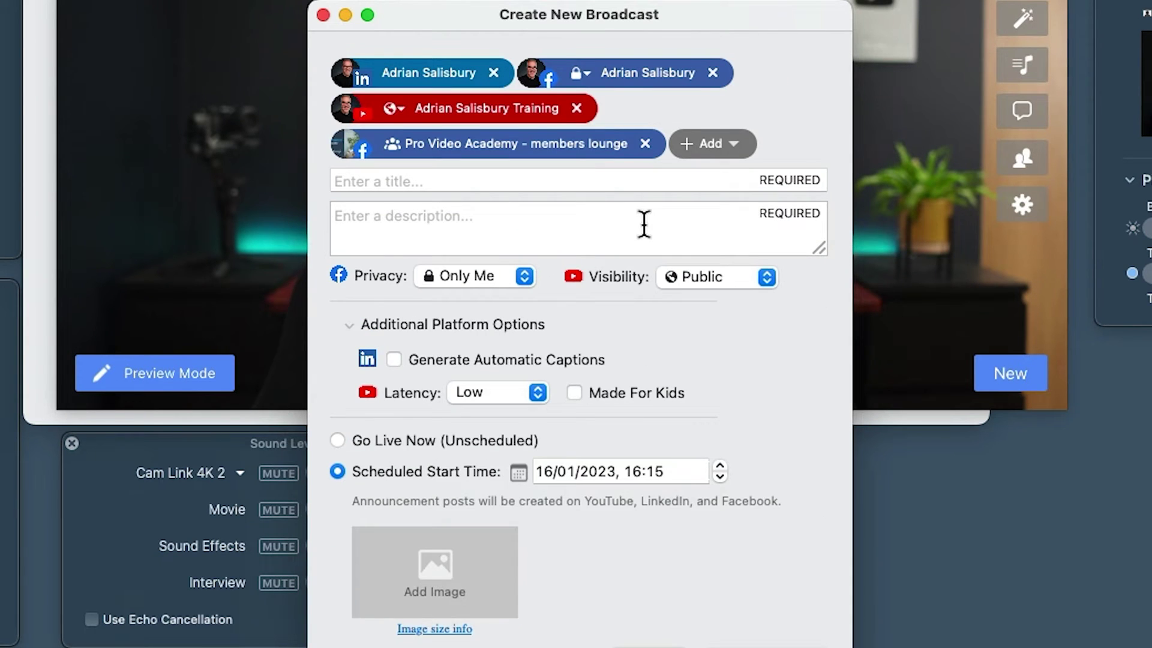
# Title the broadcast "Demonstrating Ecamm V4", describe it as "Join me as I walk through the new features of Ecamm Live v4", and choose Public YouTube visibility
pyautogui.click(413, 216)
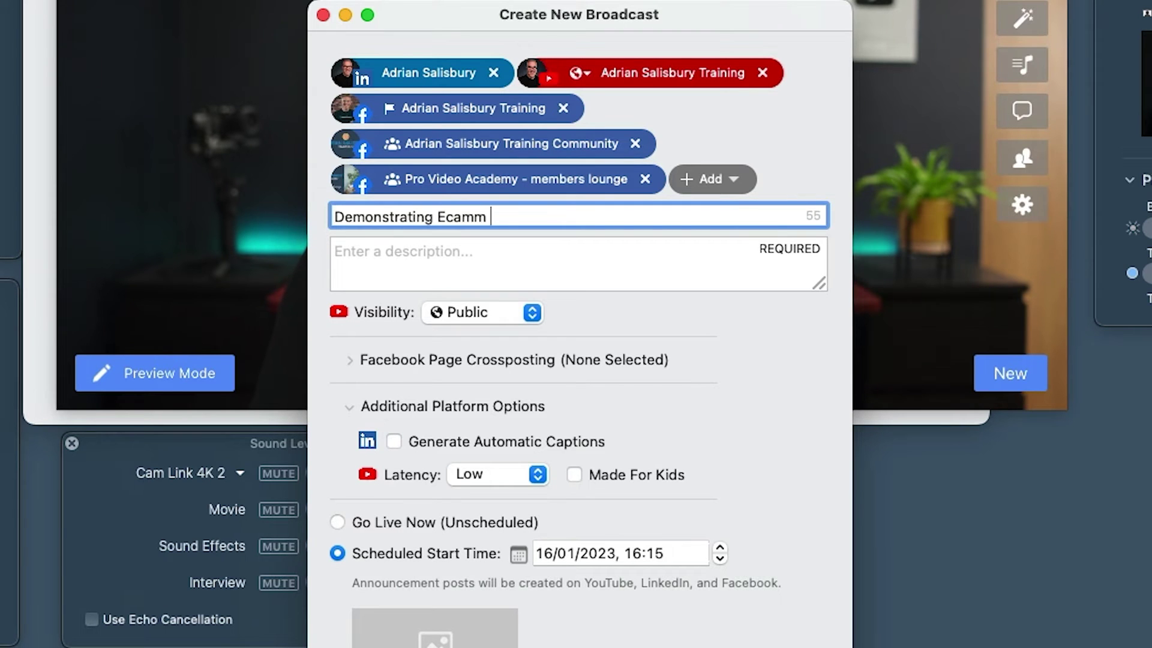
pyautogui.write('m V4')
pyautogui.click(404, 264)
pyautogui.write('Join me as I walk through the new features of Ecamm Live v4')
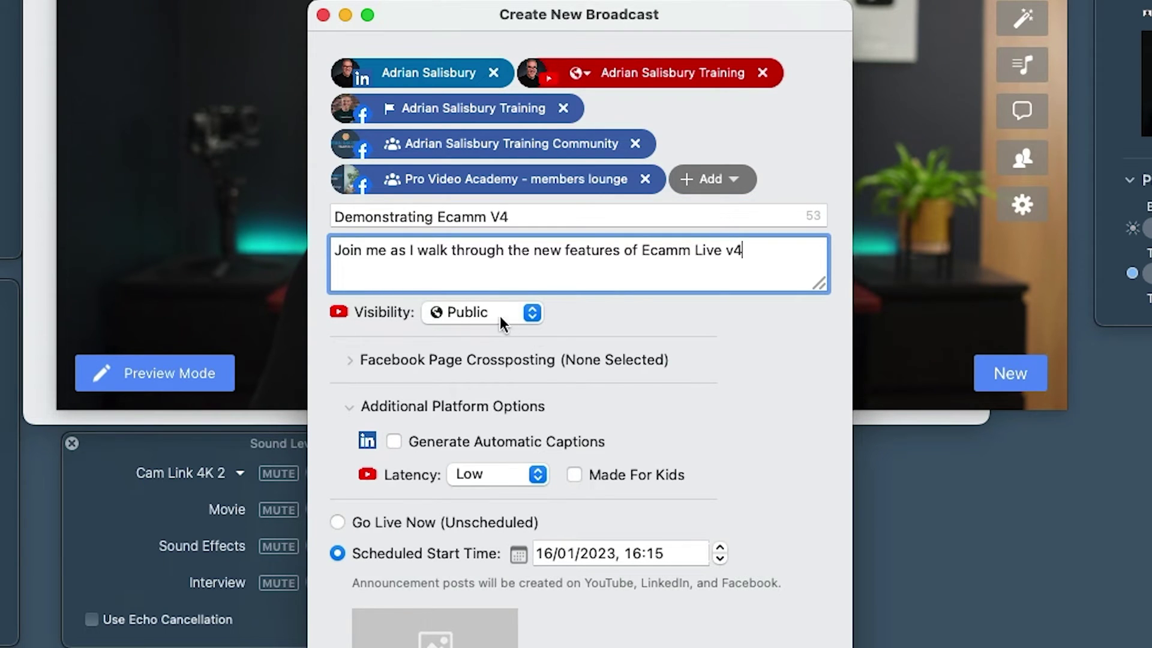
pyautogui.click(499, 315)
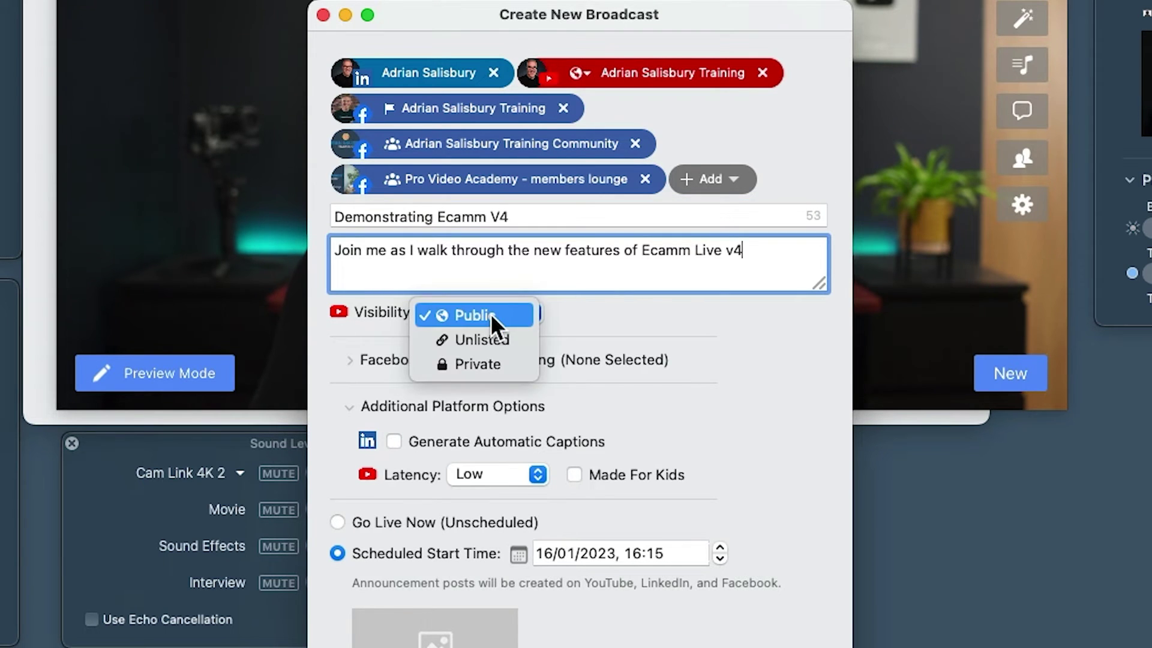
pyautogui.click(491, 313)
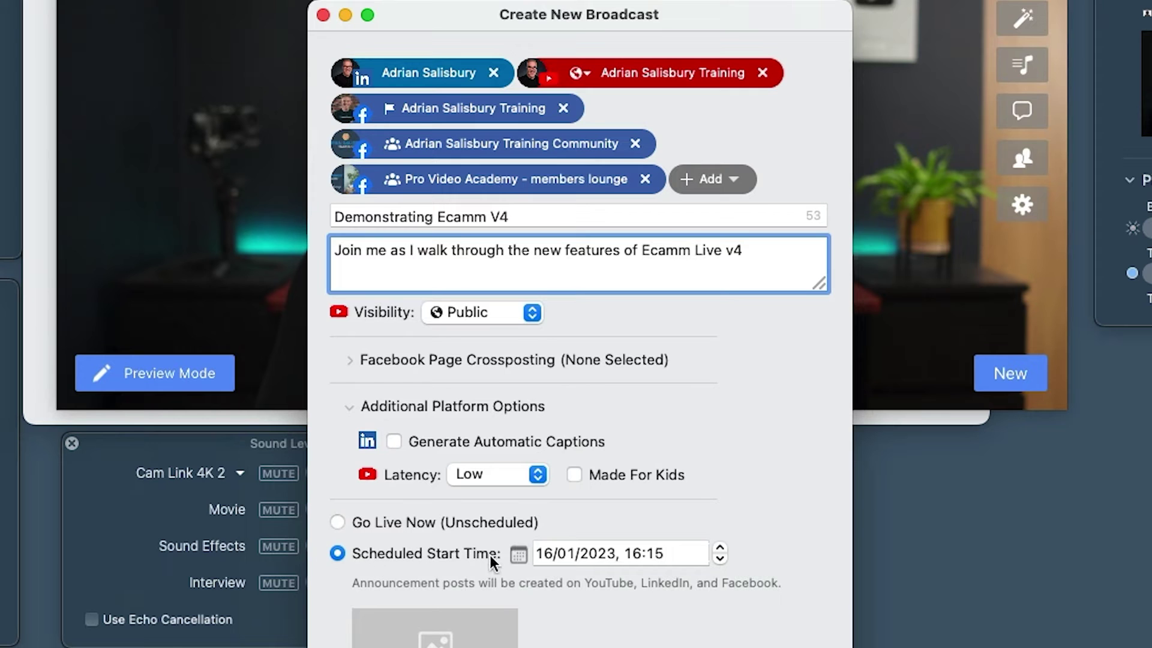
# Schedule the broadcast for 17/01/2023, 16:16 with the Example Thumbnail image
pyautogui.click(517, 555)
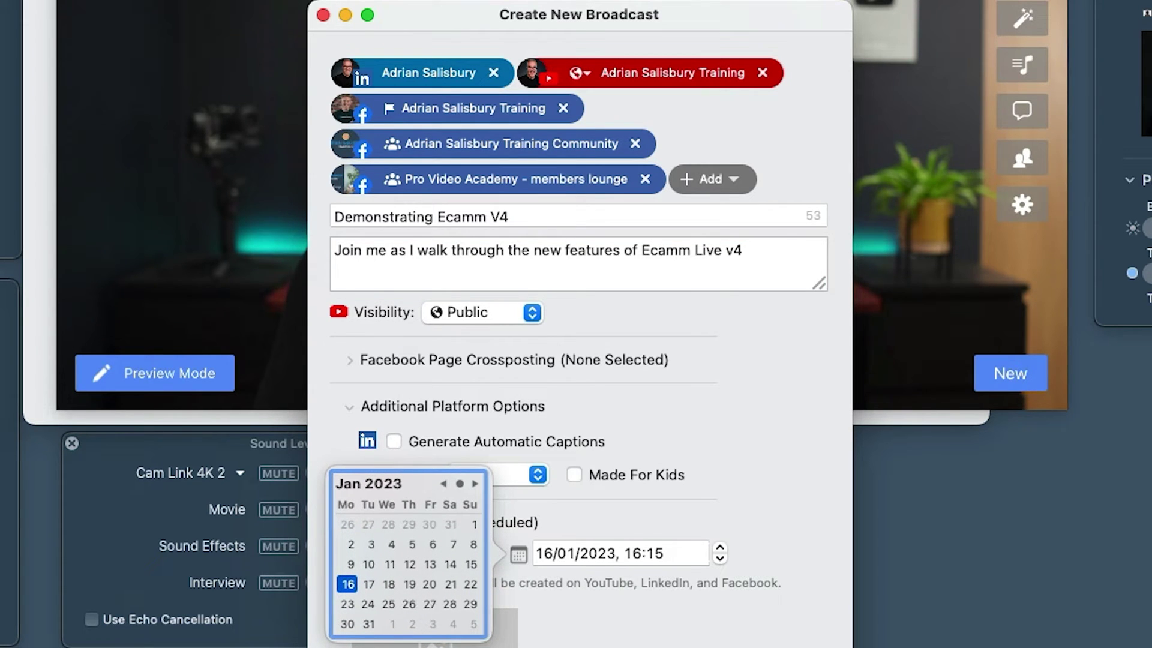
pyautogui.click(440, 517)
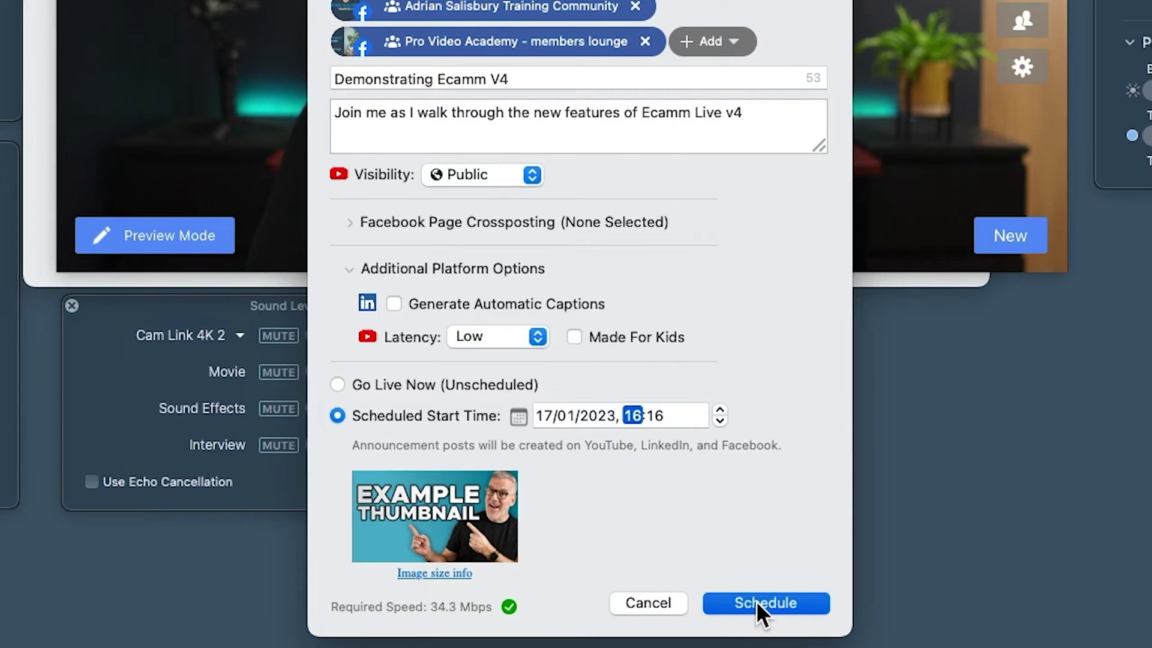
pyautogui.click(759, 602)
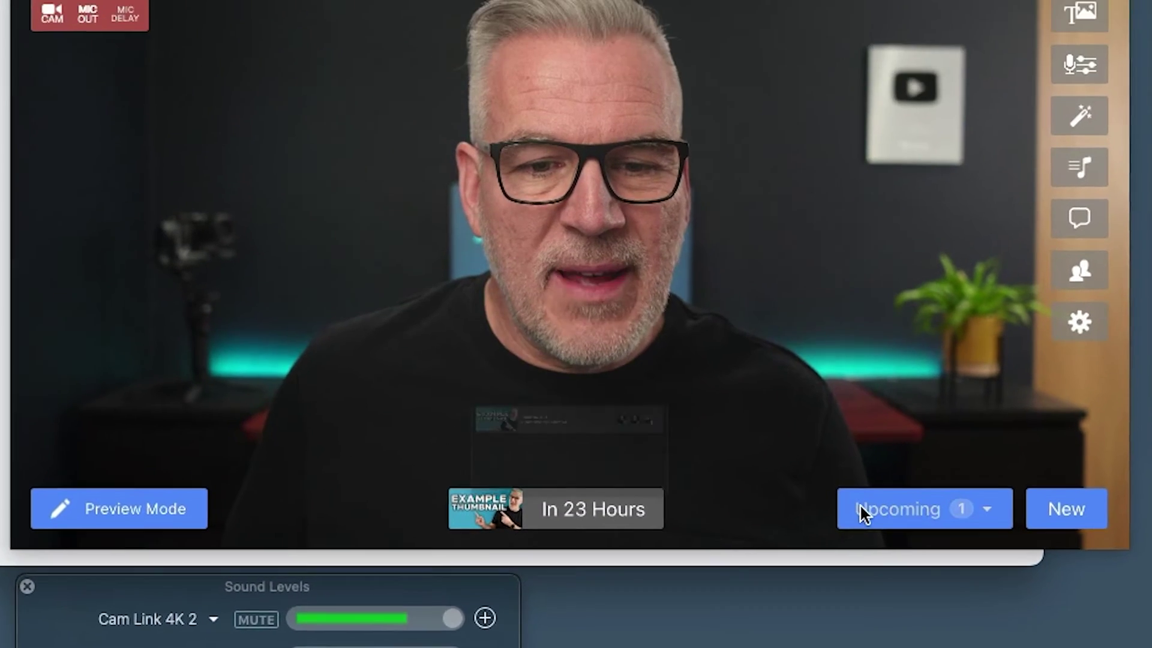
# Show the upcoming broadcasts and check the event options available for the LinkedIn destination
pyautogui.click(852, 323)
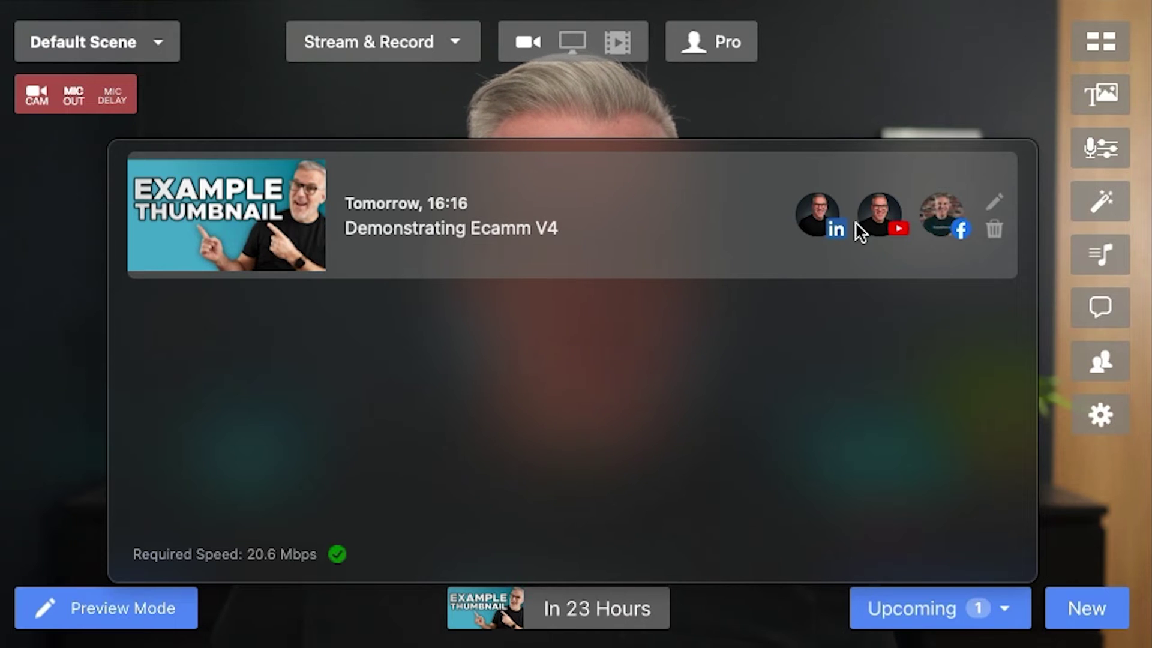
pyautogui.click(821, 219)
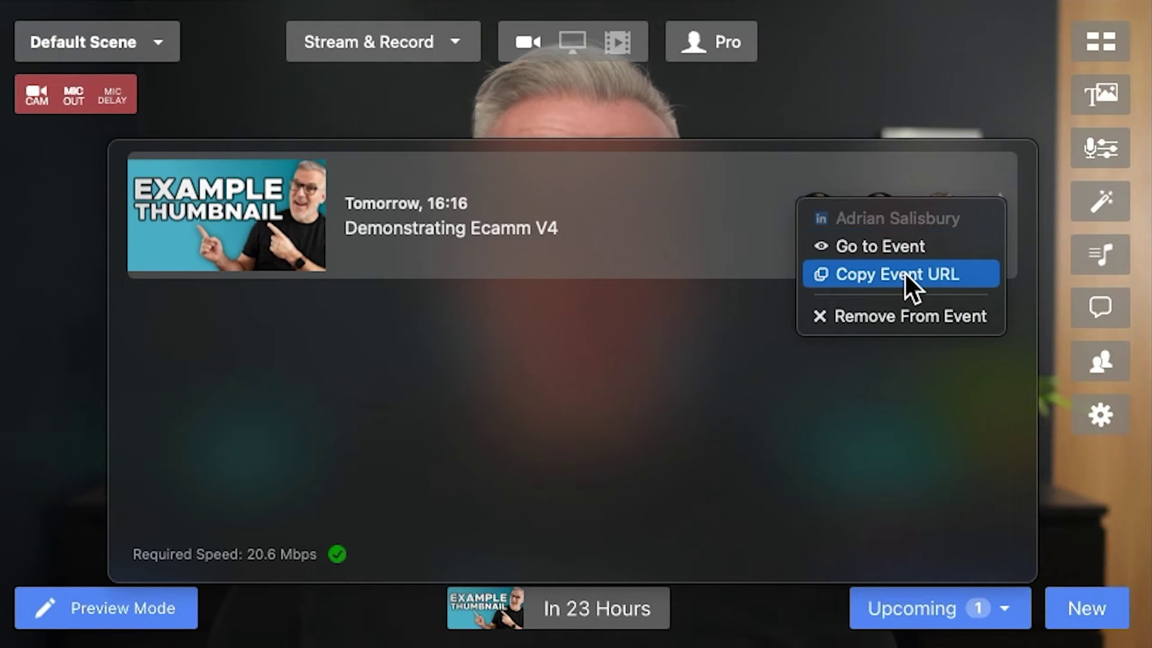
pyautogui.click(777, 243)
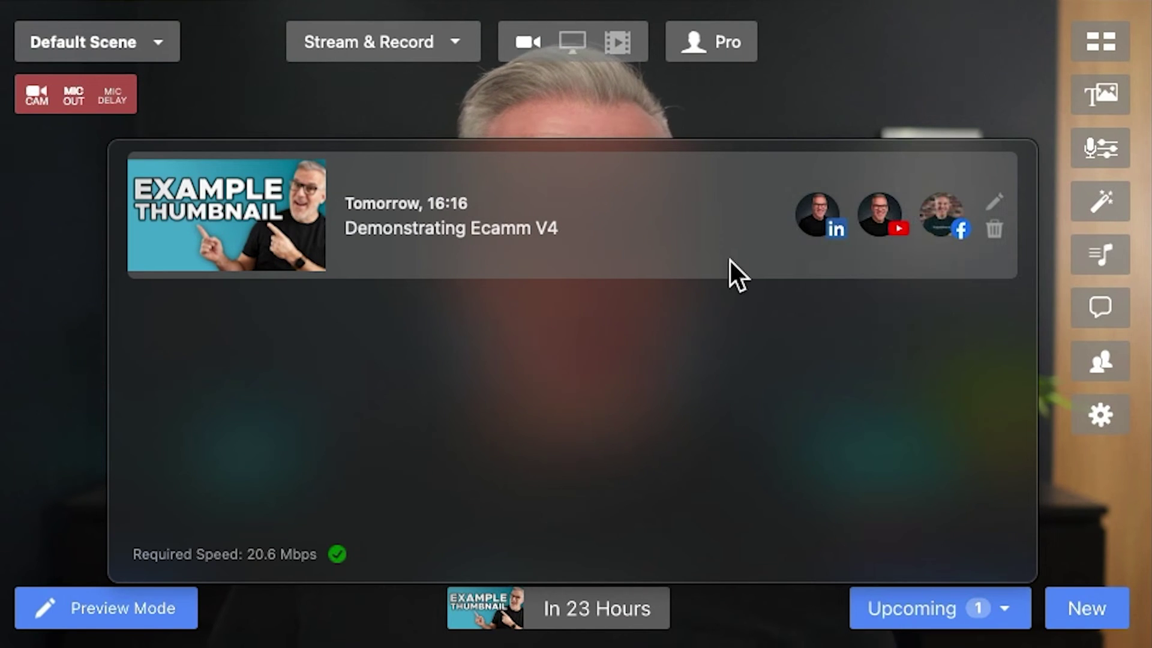
# Copy the broadcast's YouTube watch page URL and open it in Chrome
pyautogui.click(871, 215)
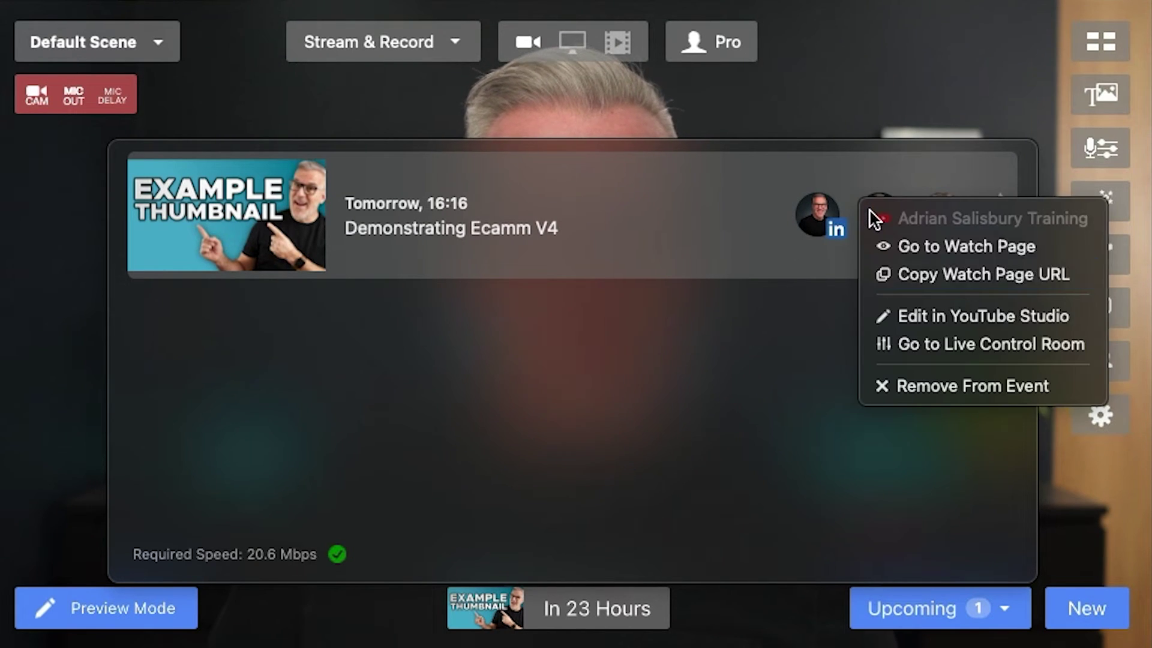
pyautogui.click(922, 275)
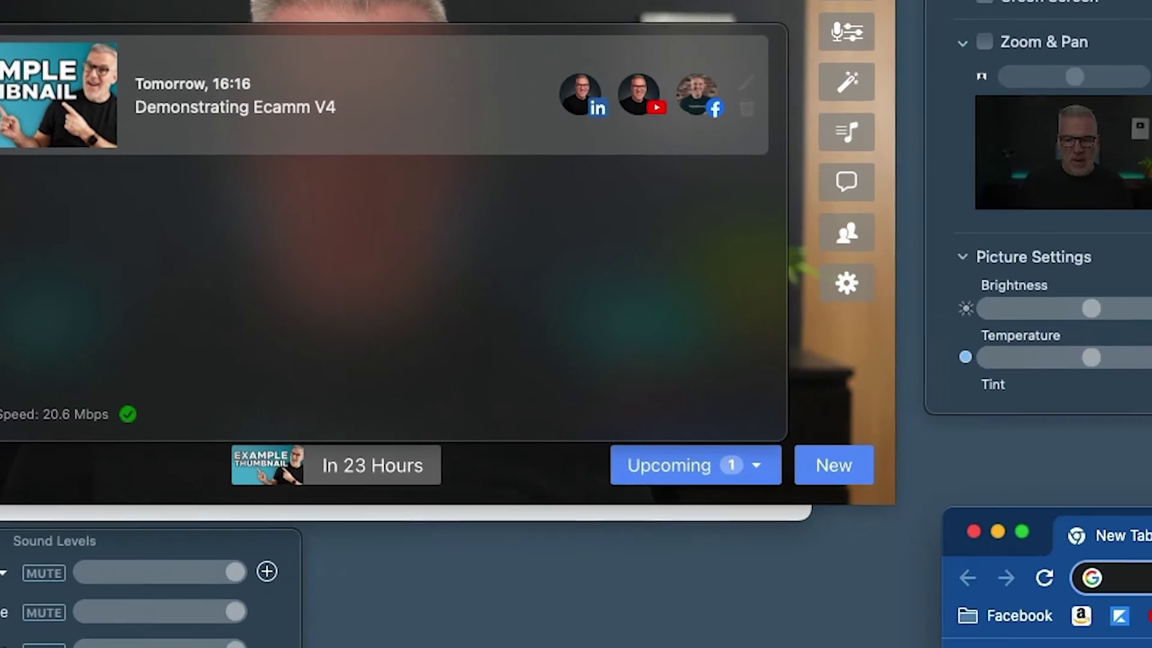
pyautogui.click(1103, 326)
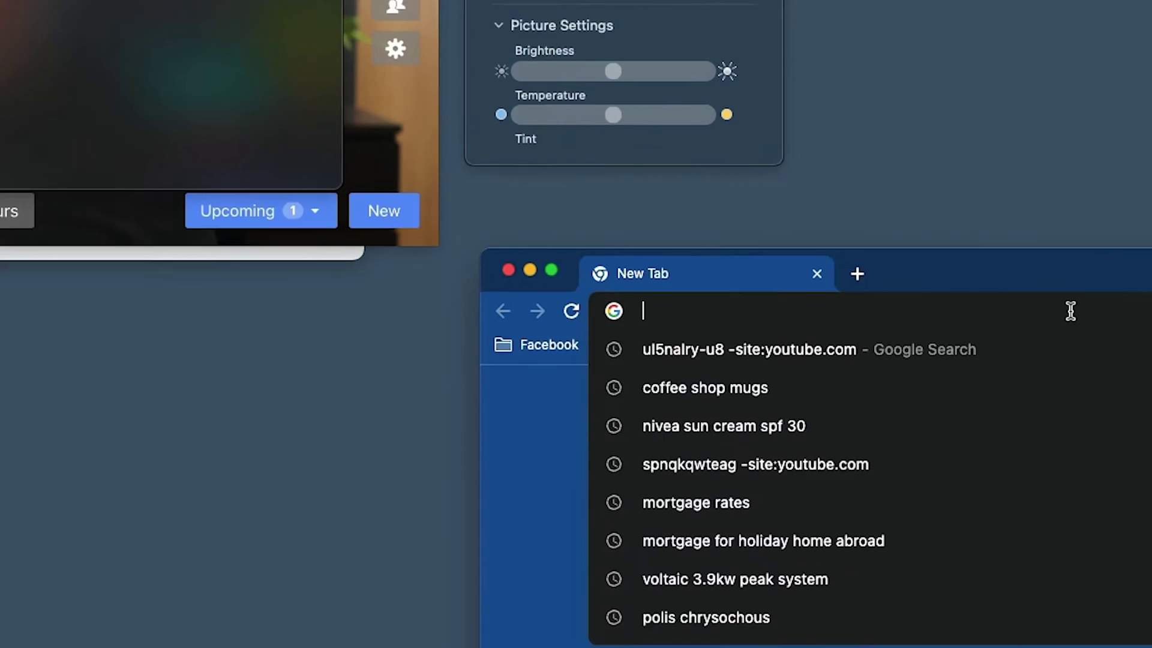
pyautogui.press('super+v')
pyautogui.press('Return')
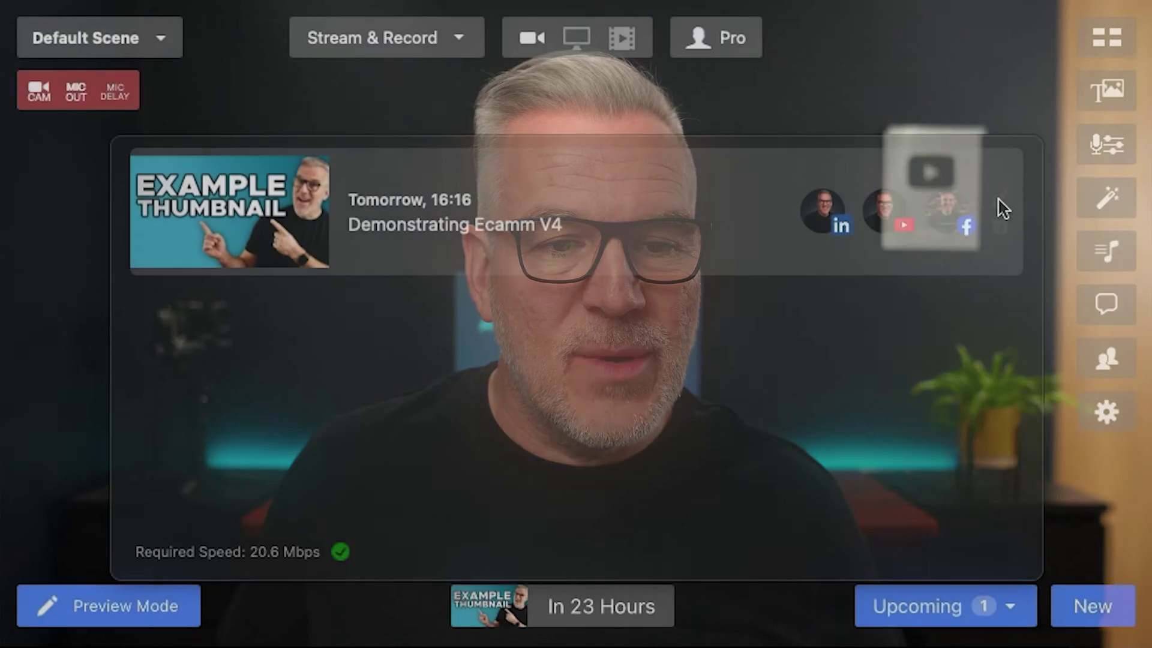
# Check the scheduled broadcast's editable settings and review its video details in YouTube Studio
pyautogui.click(999, 197)
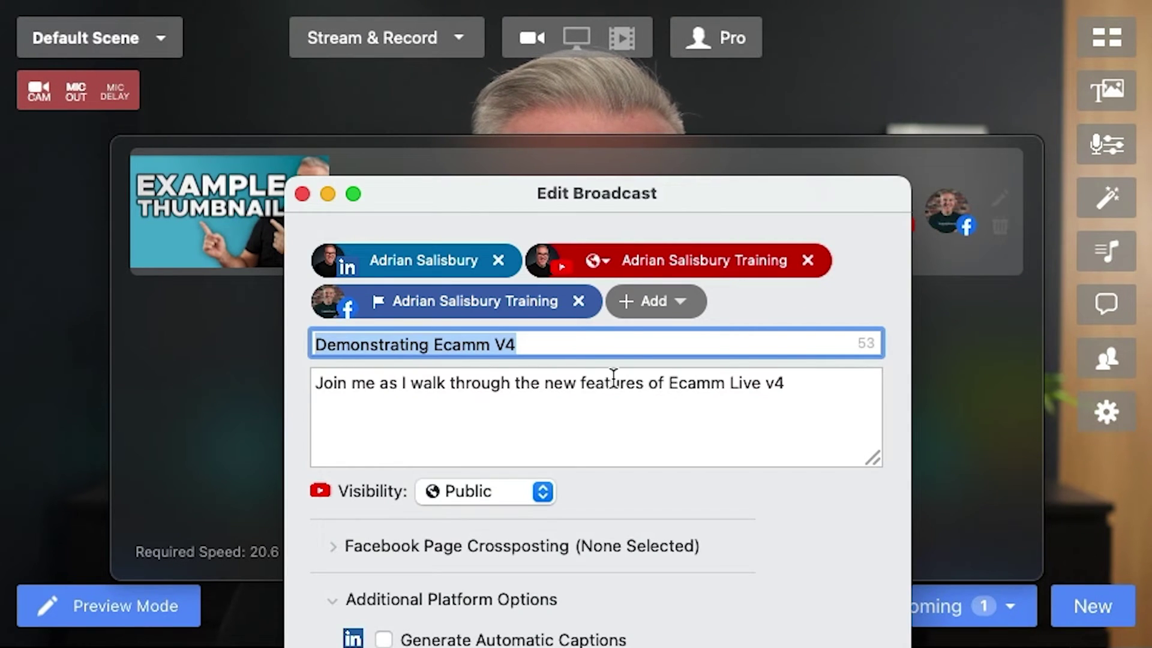
pyautogui.press('Escape')
pyautogui.click(882, 215)
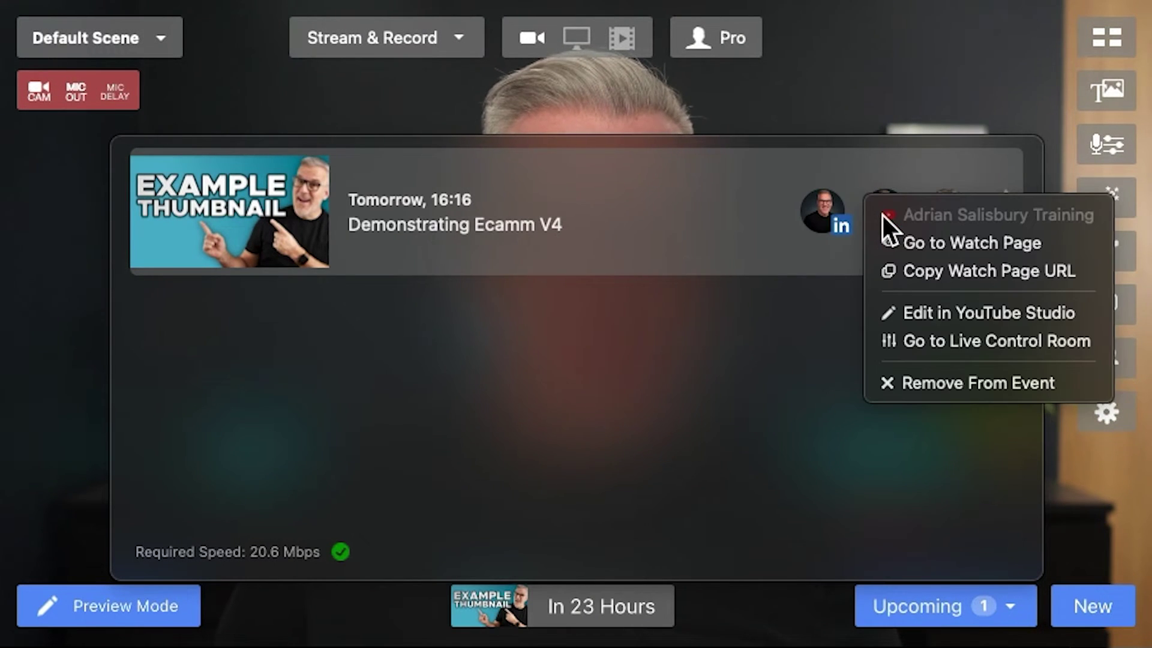
pyautogui.click(912, 311)
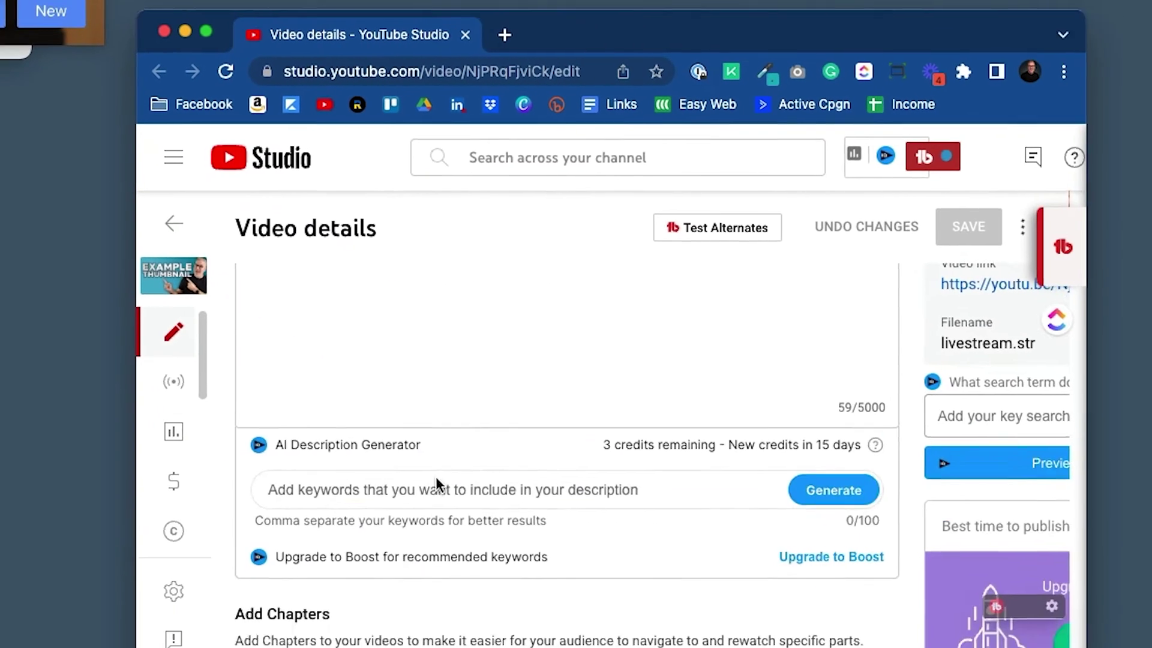
pyautogui.scroll(4, 438, 483)
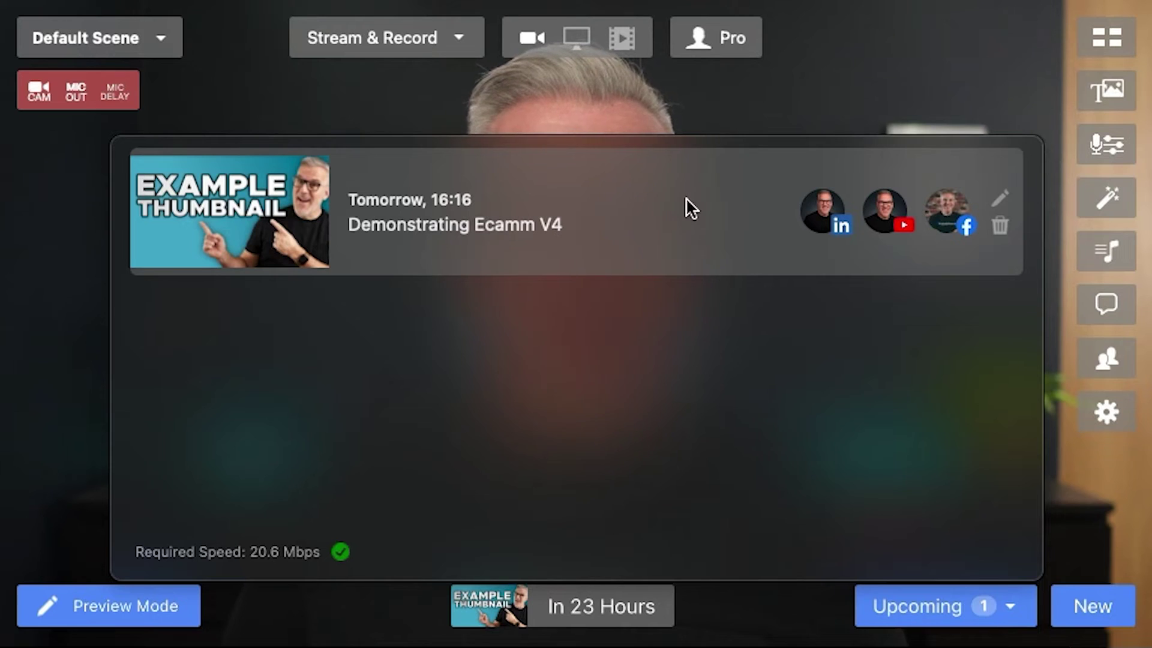
# Check the LinkedIn destination's removal option, and delete the scheduled live with its YouTube and Facebook announcement posts
pyautogui.click(823, 216)
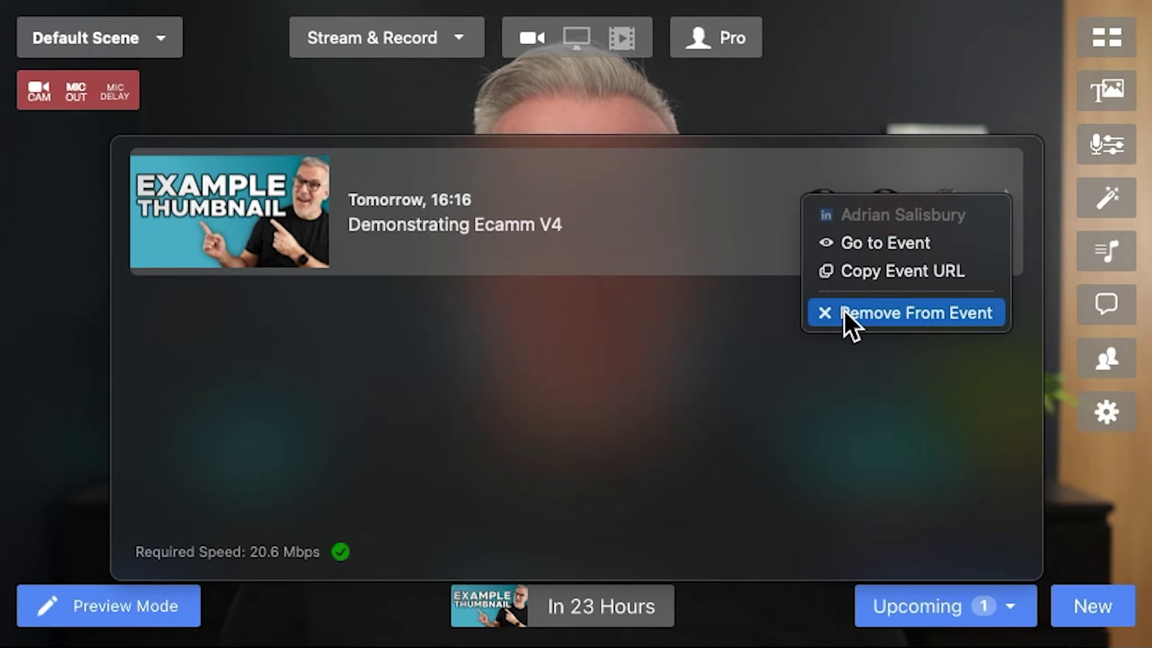
pyautogui.click(751, 233)
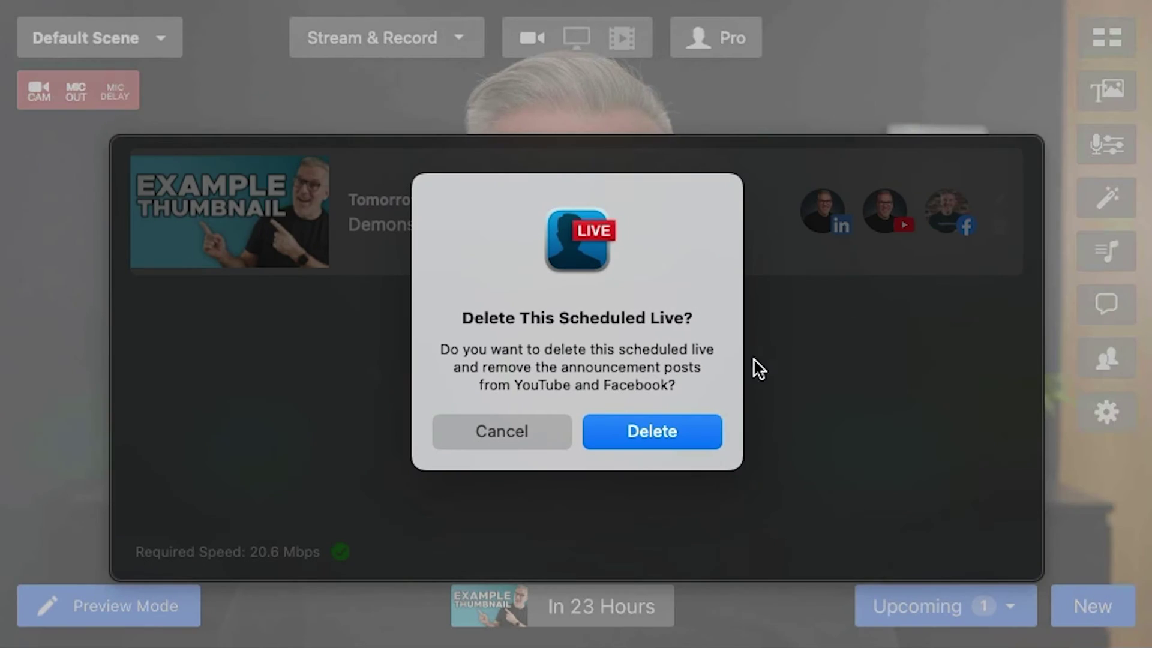
pyautogui.click(643, 427)
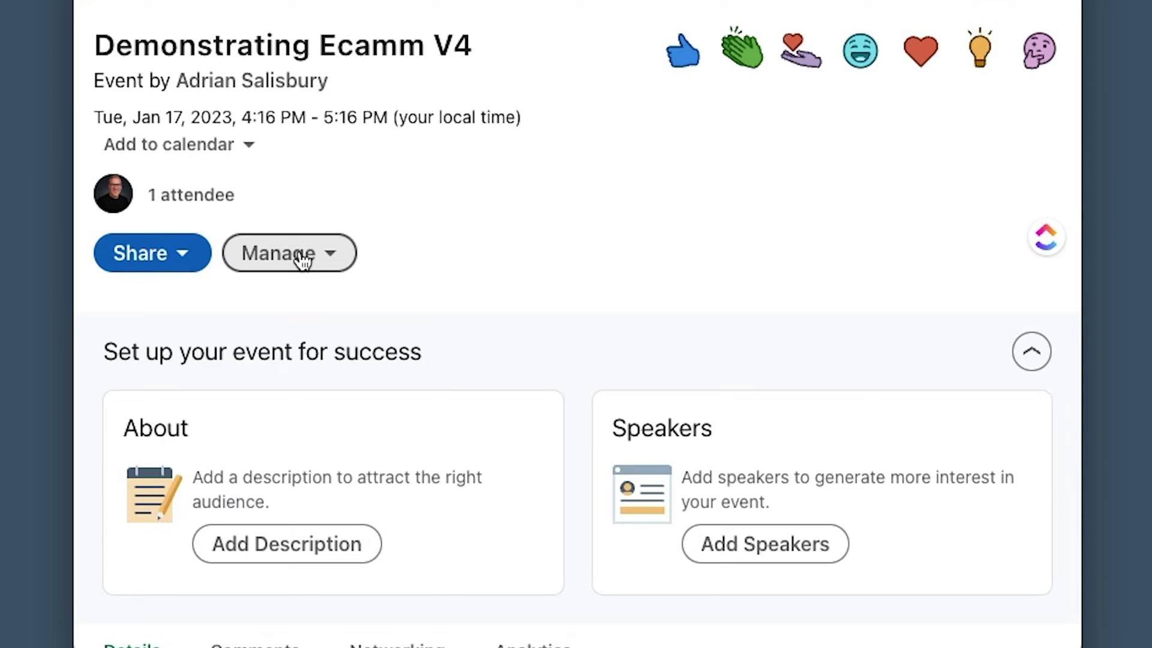
# Delete the Demonstrating Ecamm V4 event from LinkedIn and confirm its deletion
pyautogui.click(302, 259)
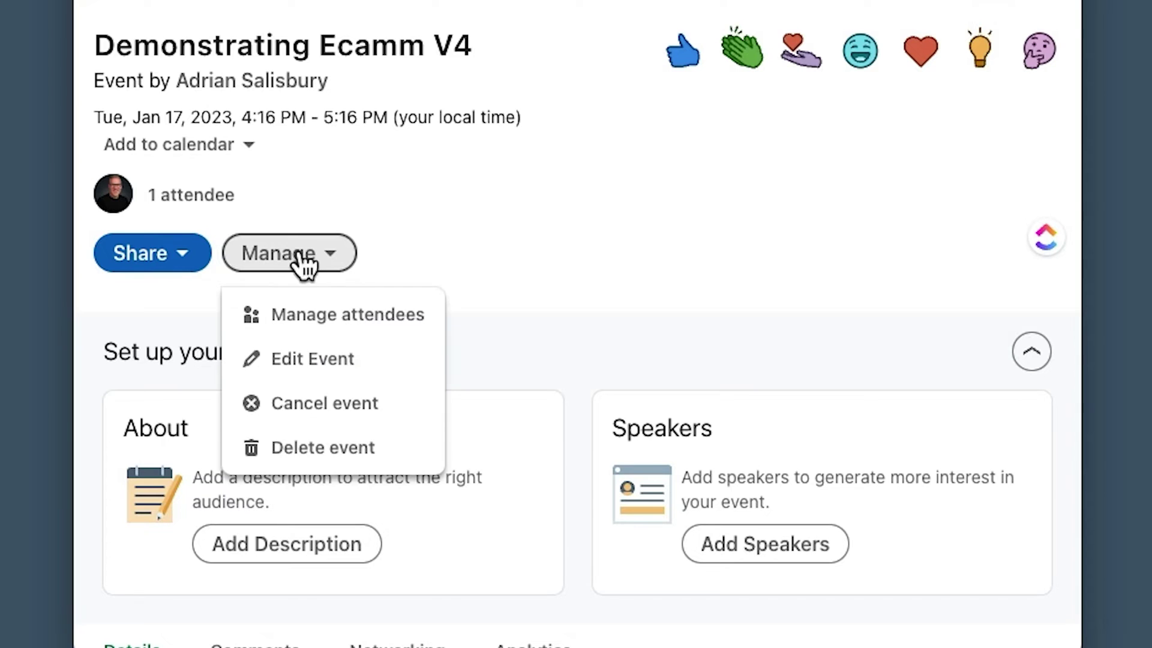
pyautogui.click(312, 449)
pyautogui.click(672, 520)
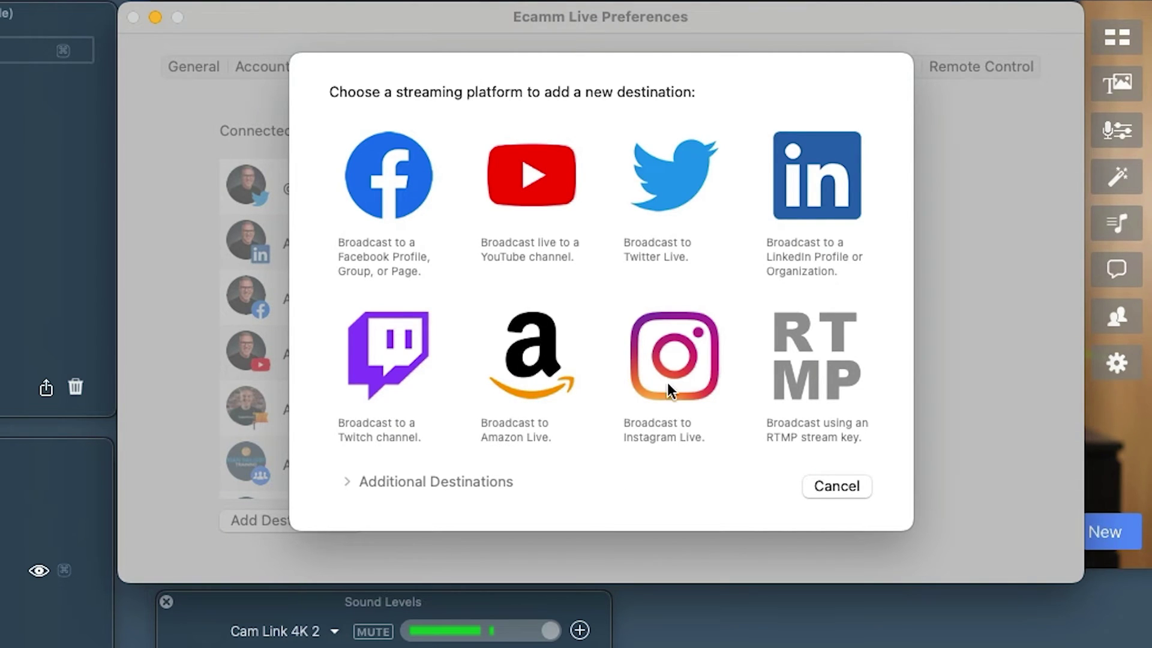
# Check the connection fields required to add Amazon Live as a streaming destination, without adding it
pyautogui.click(523, 364)
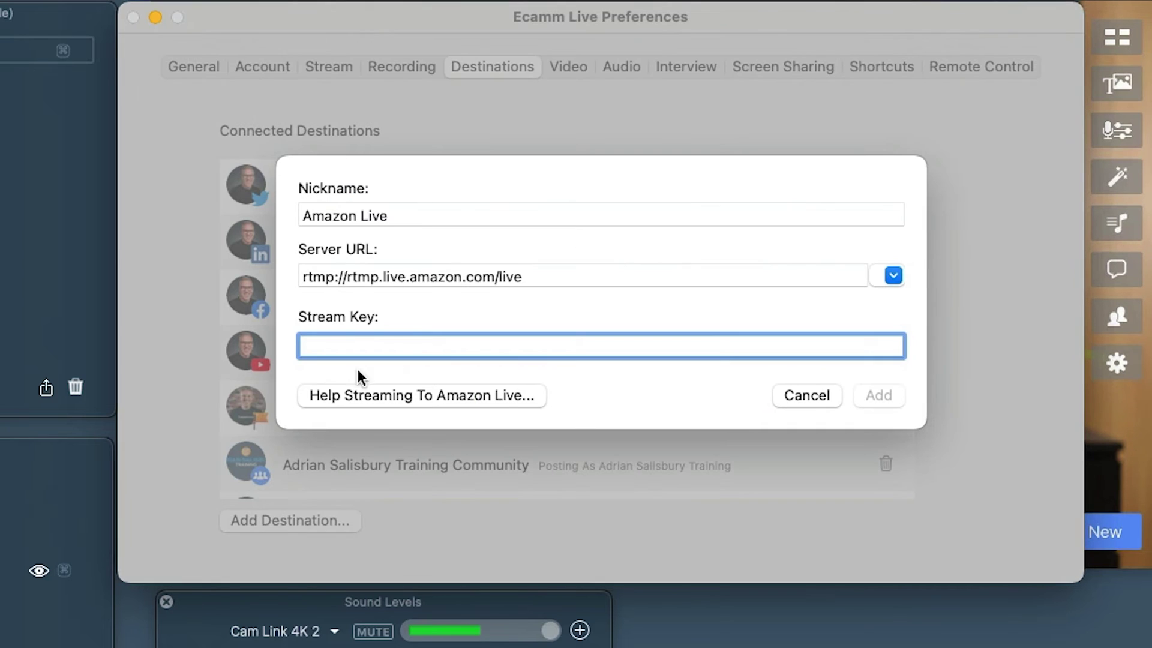
pyautogui.click(805, 396)
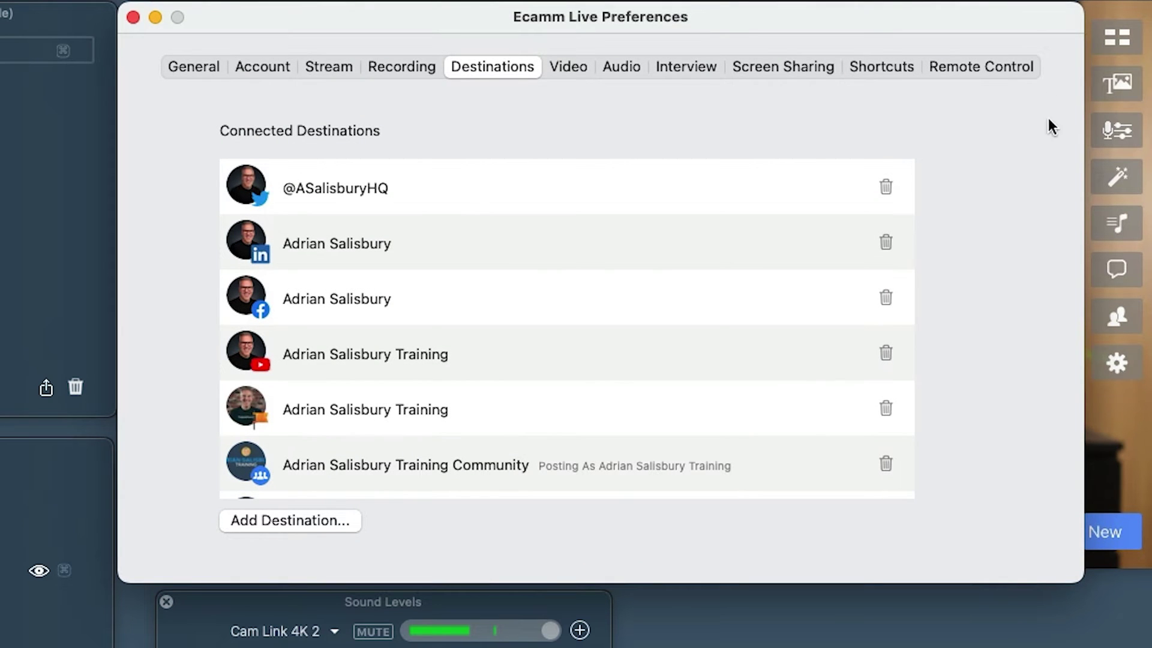
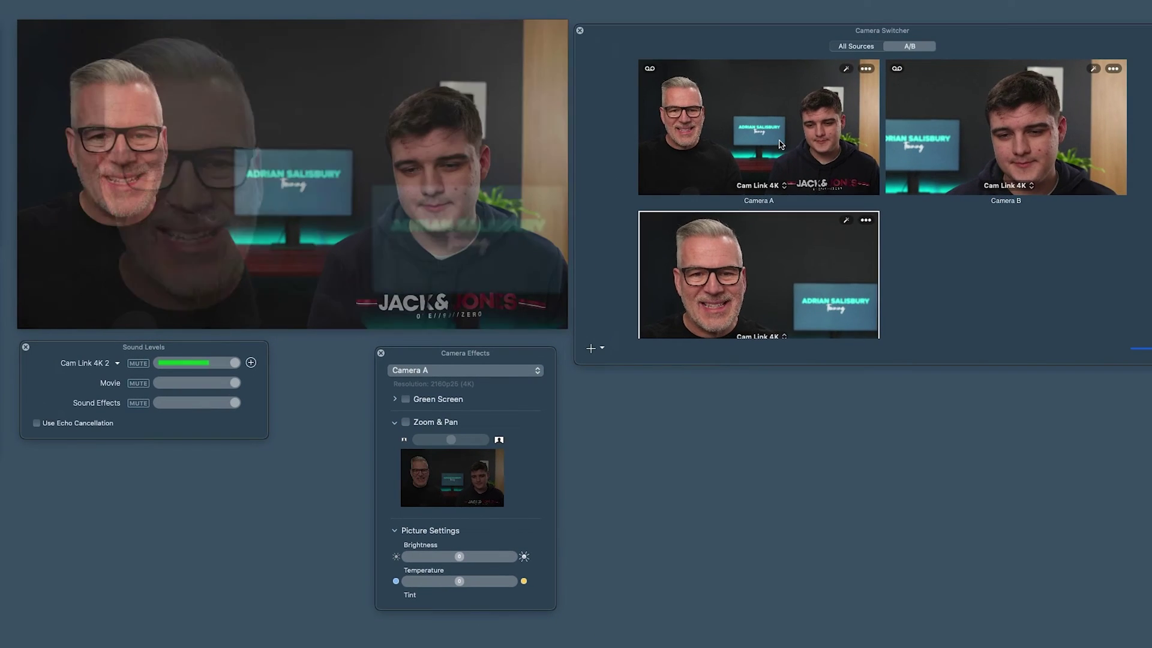
# Switch the live output through Camera A, Camera B and the third camera source showing the presenter alone
pyautogui.click(785, 147)
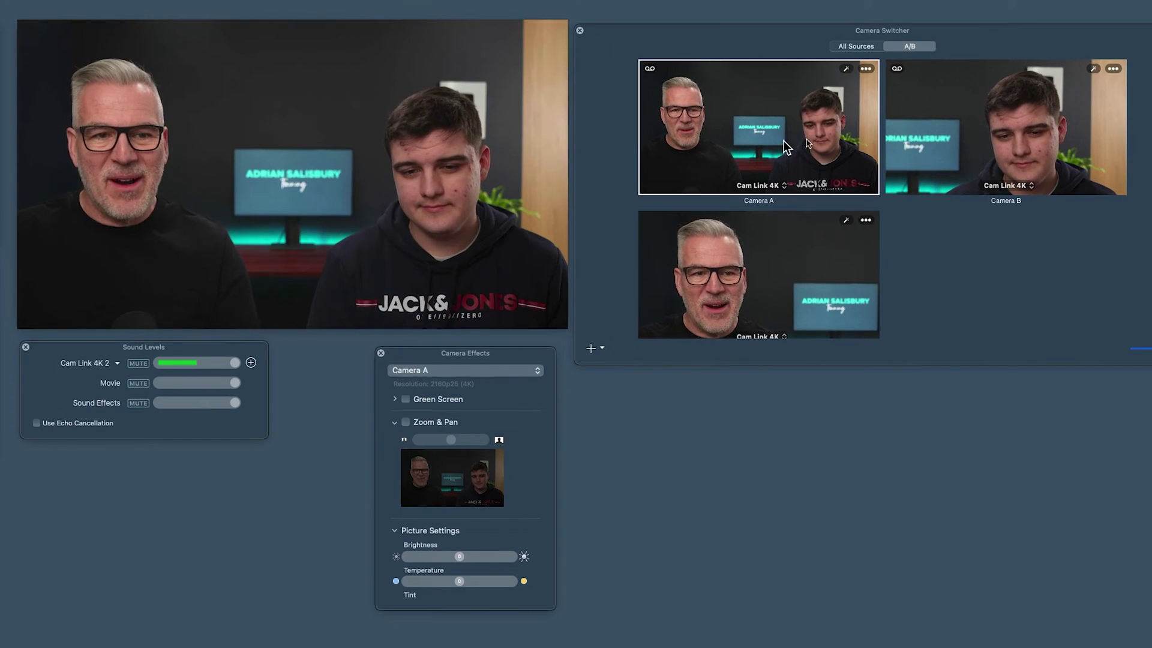
pyautogui.click(956, 136)
pyautogui.click(793, 266)
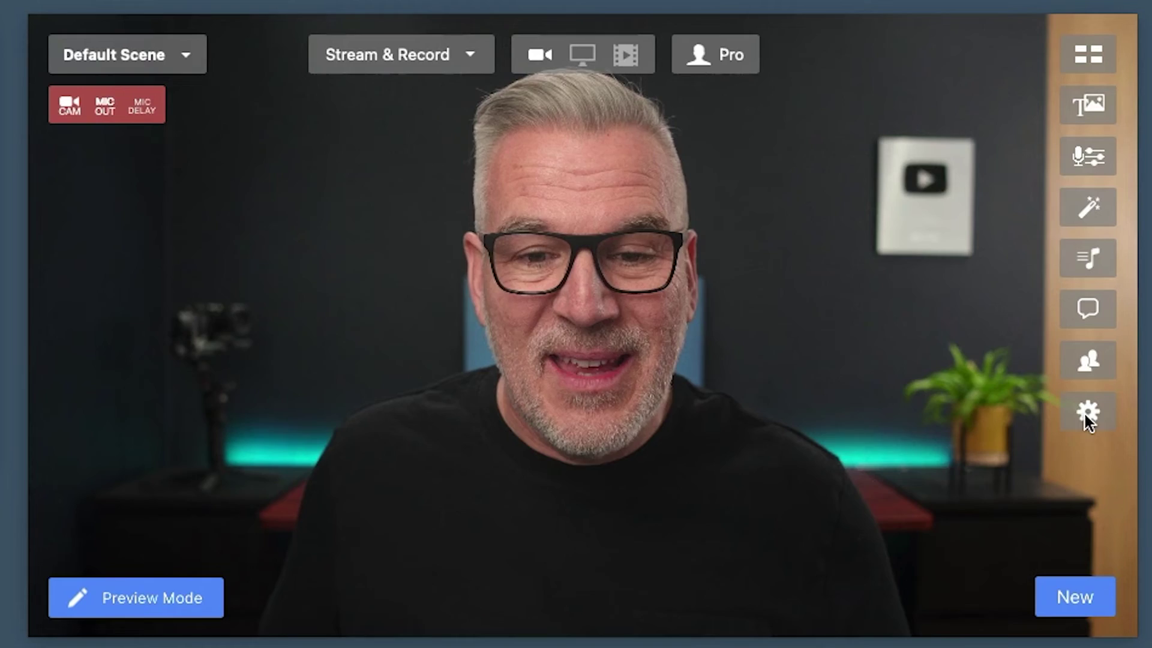
# Open the stream preferences and set the required speed estimate to 1 destination
pyautogui.click(1084, 412)
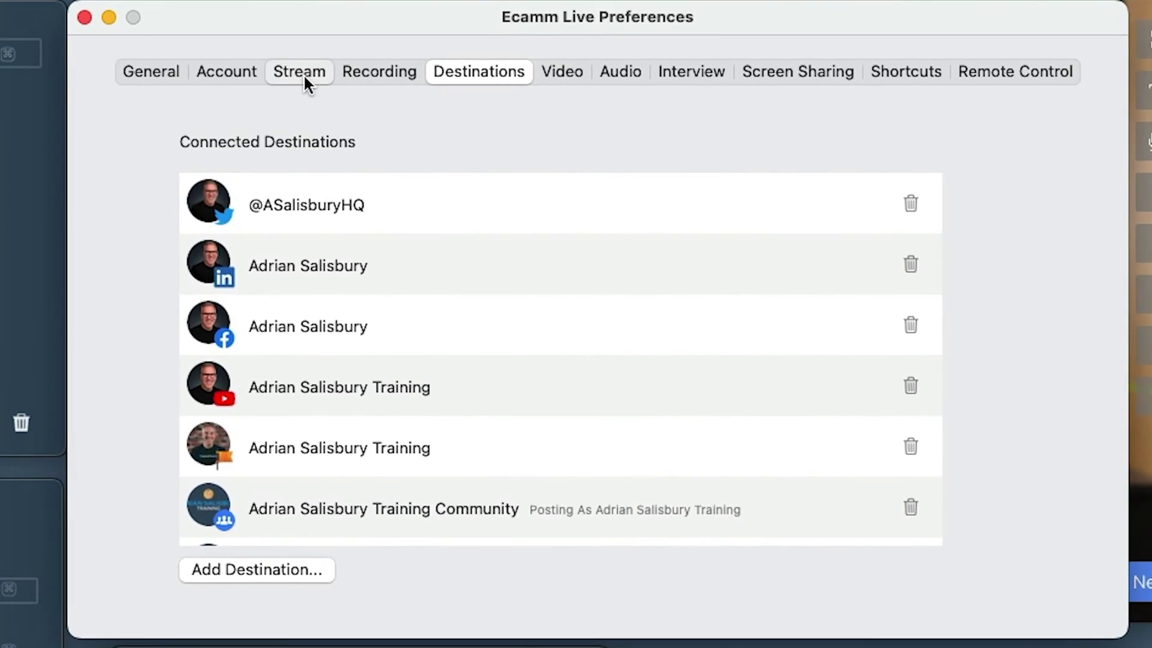
pyautogui.click(223, 86)
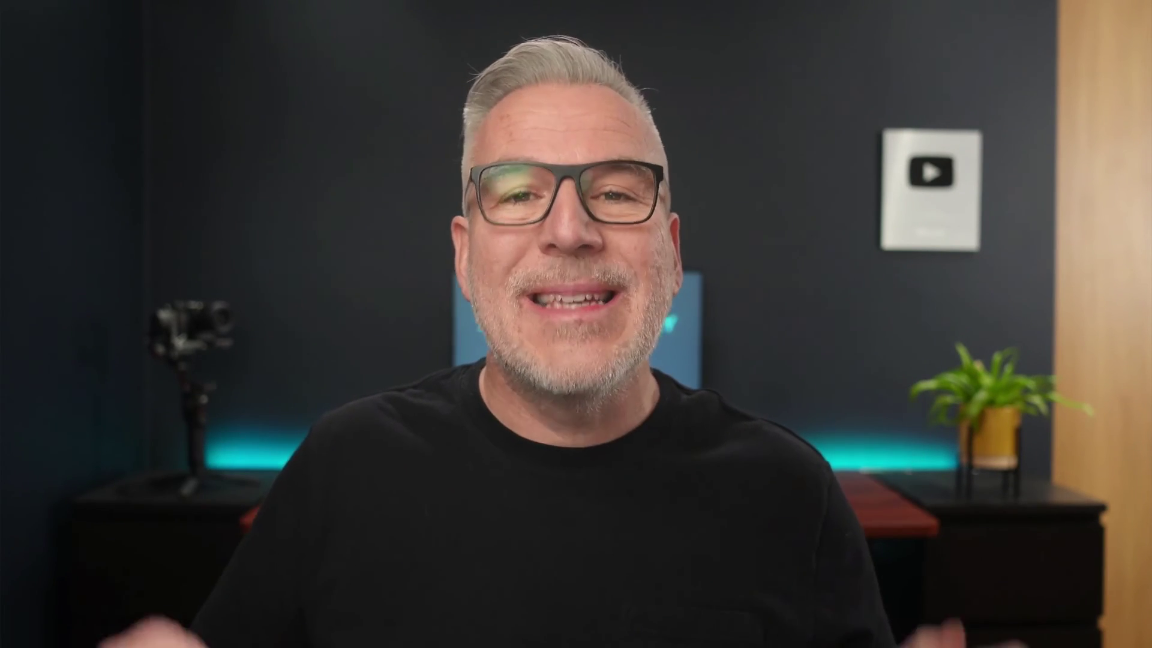
pyautogui.click(363, 427)
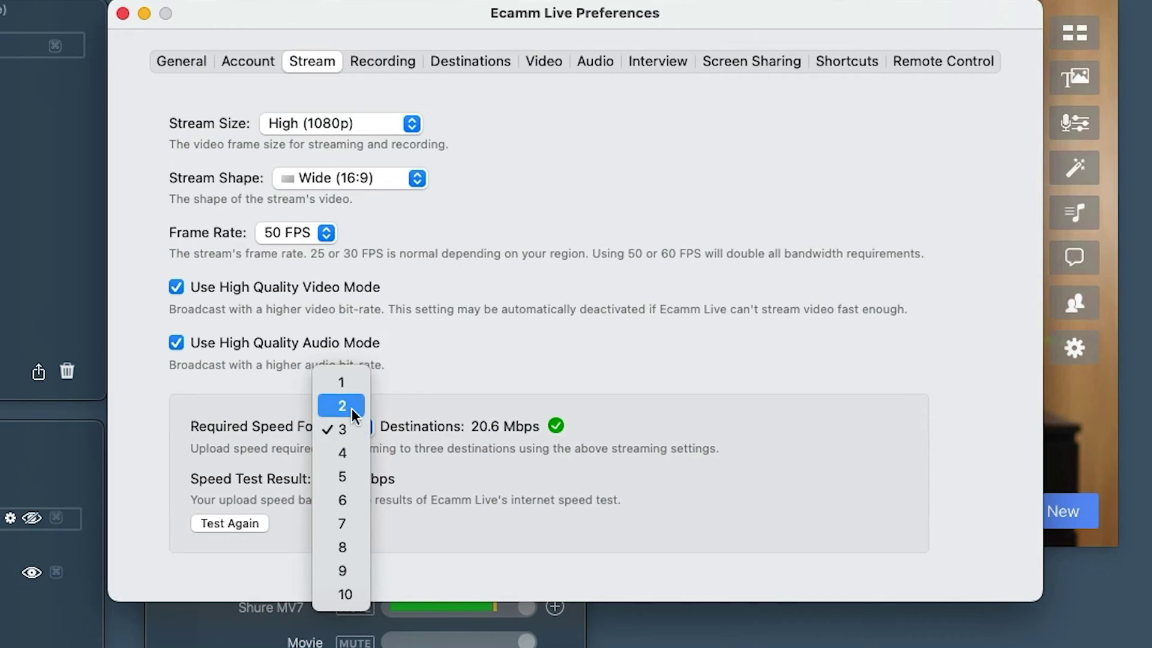
pyautogui.click(350, 380)
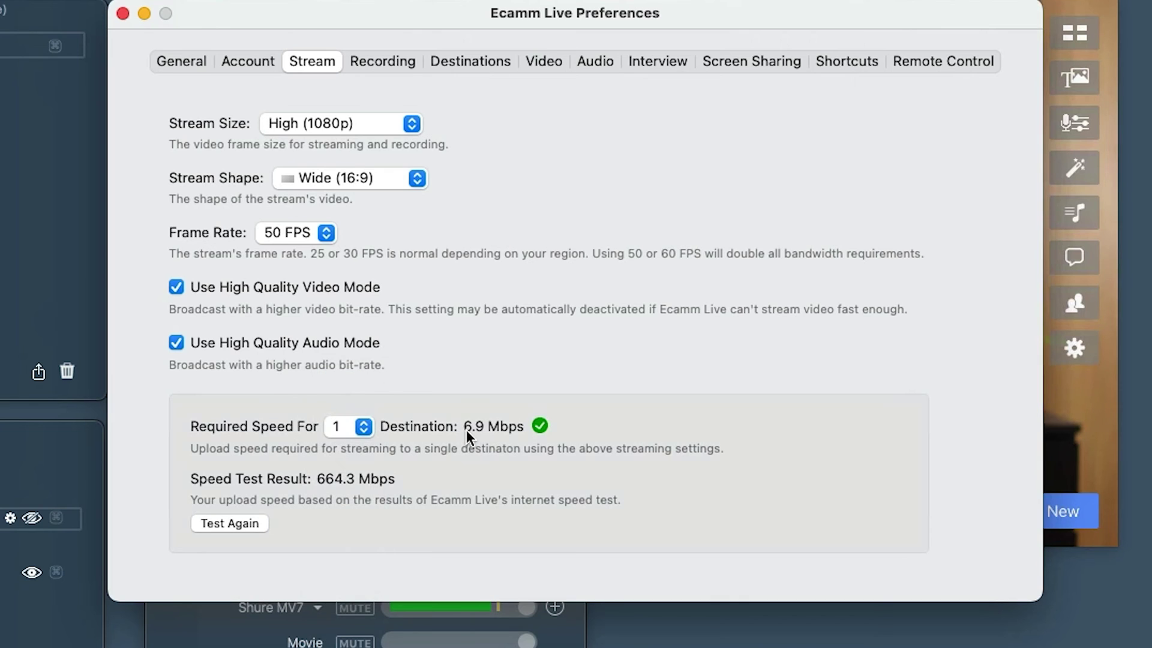
# Try the 4K (2160p) stream size, dismiss the isolated recording notice and return to the stream preferences
pyautogui.click(333, 123)
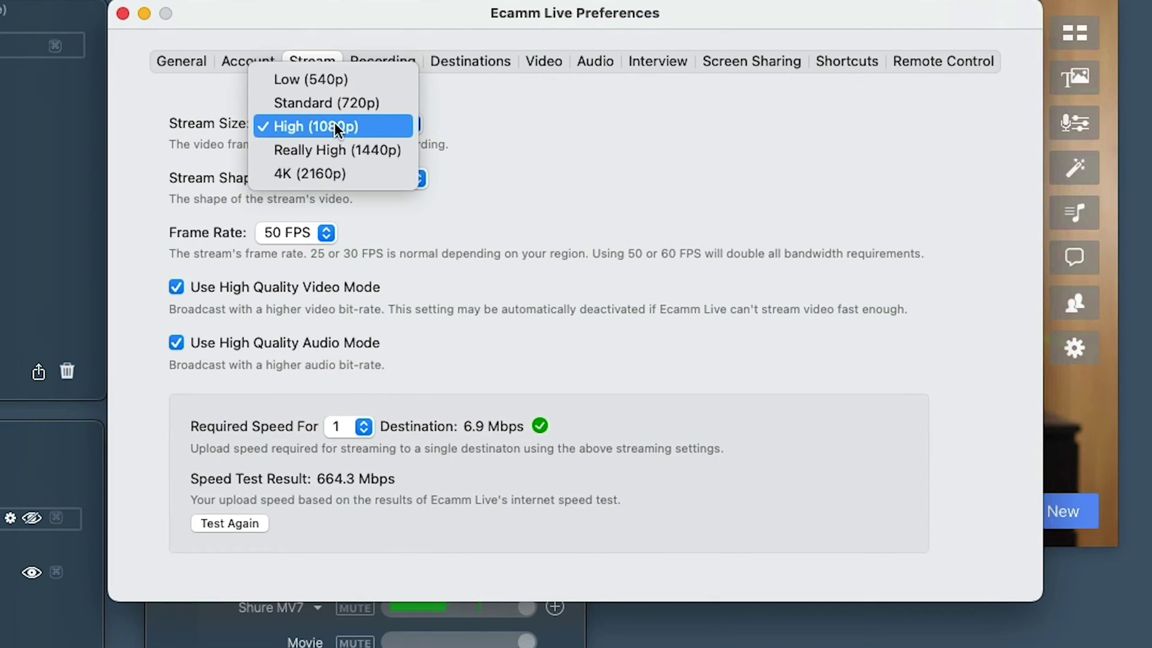
pyautogui.click(328, 174)
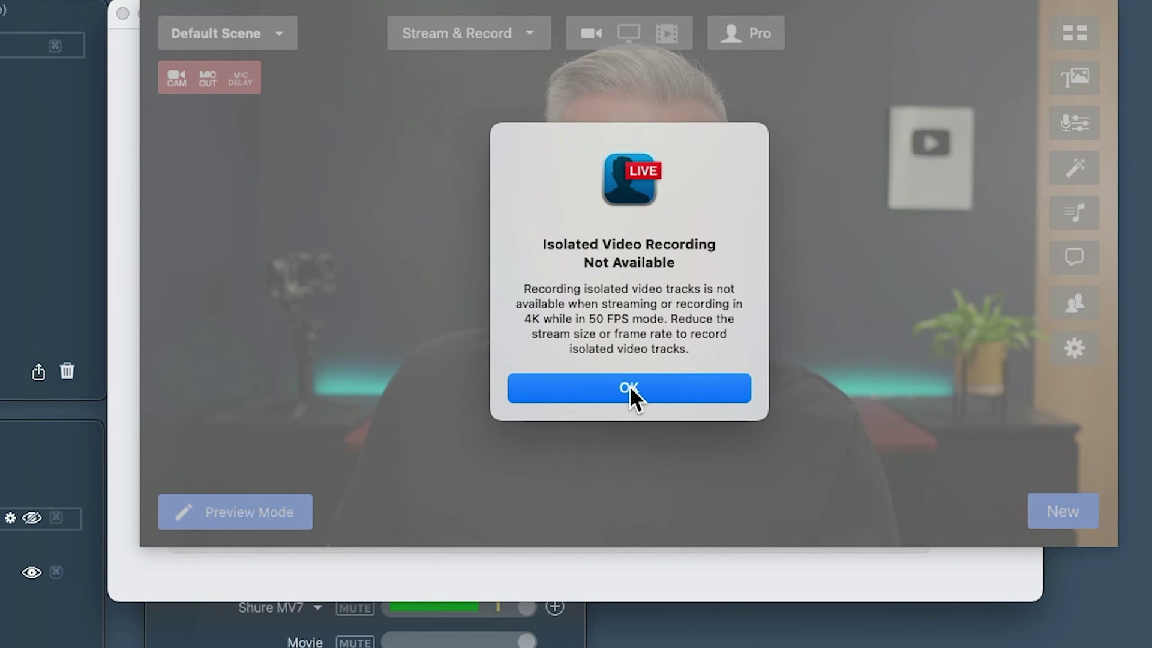
pyautogui.click(628, 385)
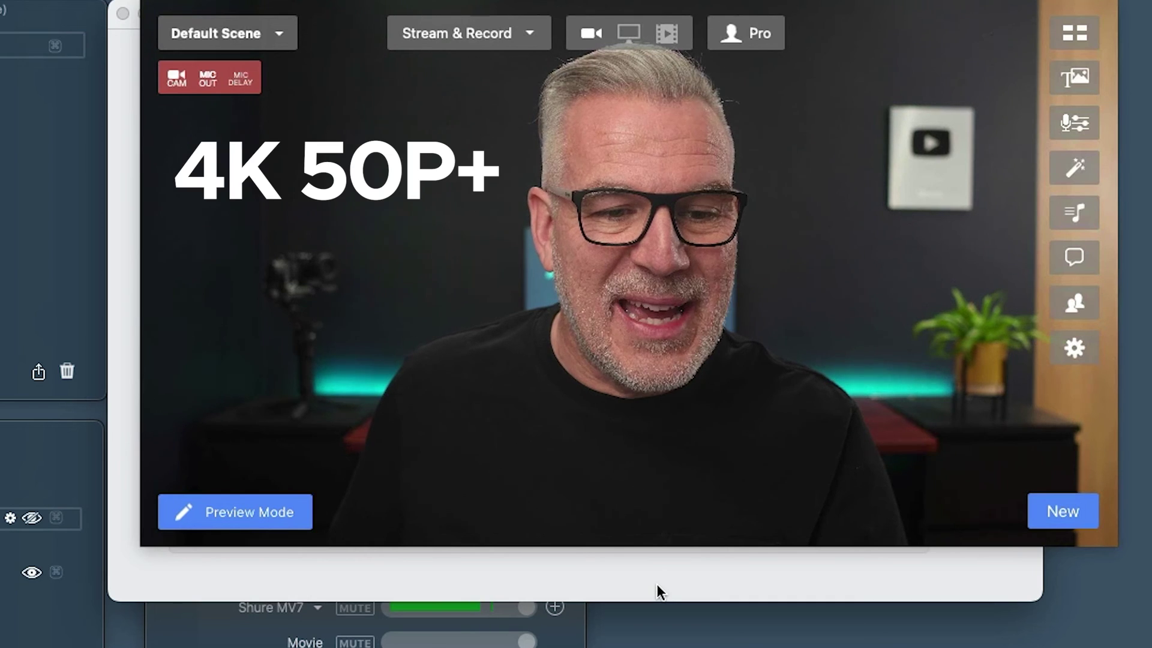
pyautogui.click(656, 583)
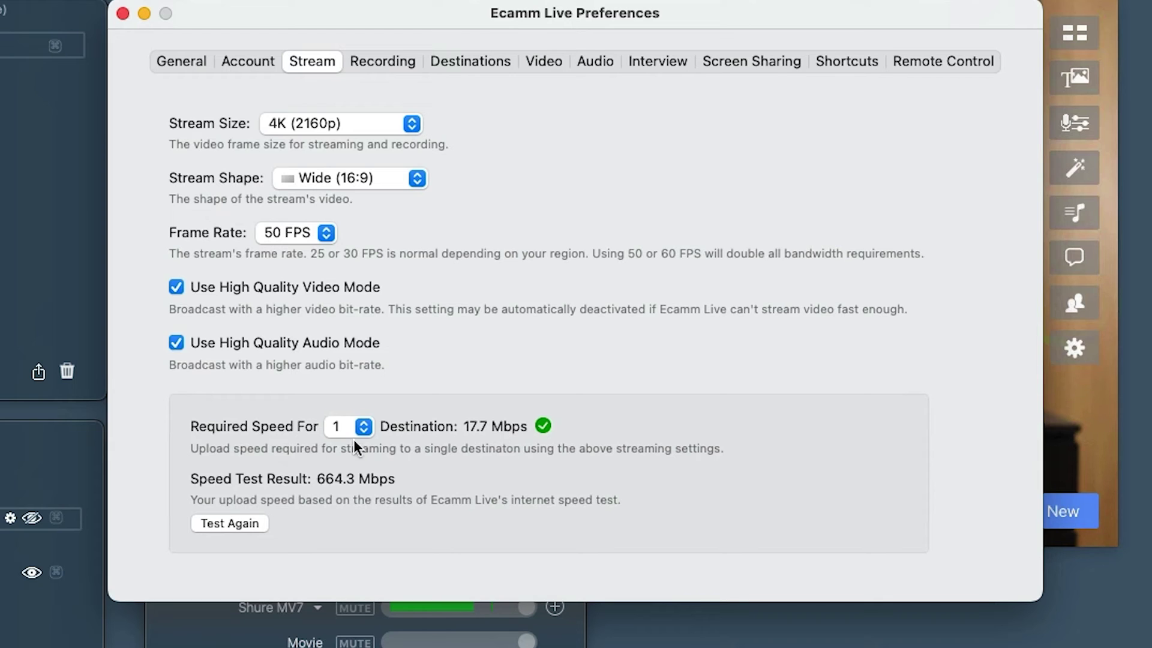
# Try the Standard (720p) stream size, and set it back to High (1080p)
pyautogui.click(309, 123)
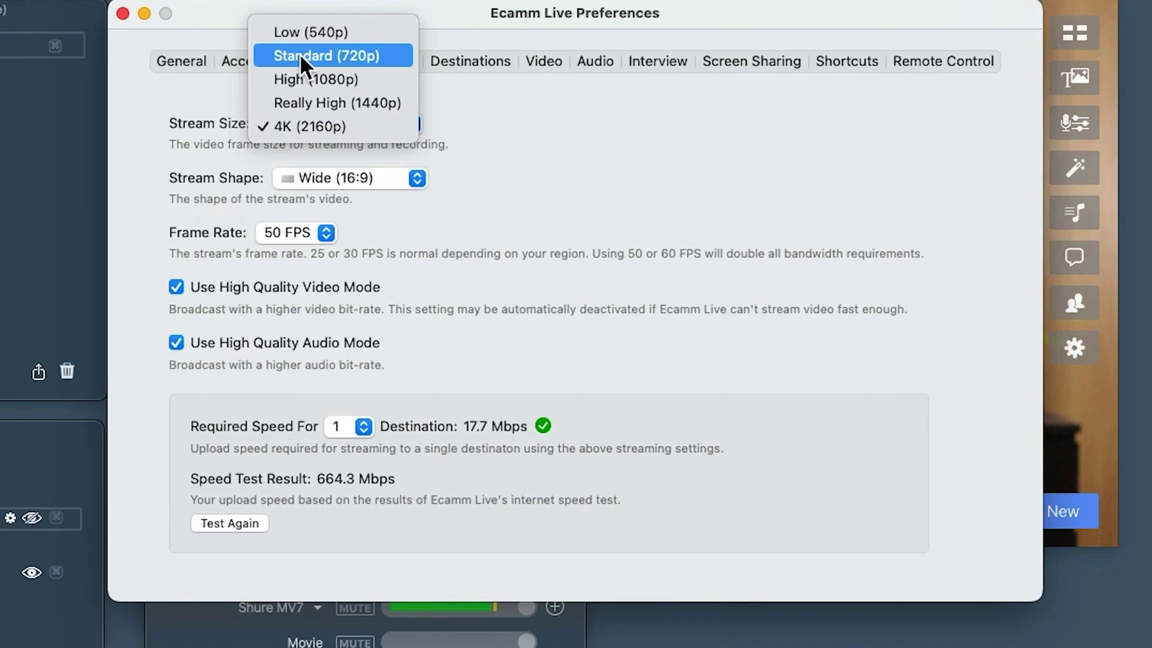
pyautogui.click(300, 53)
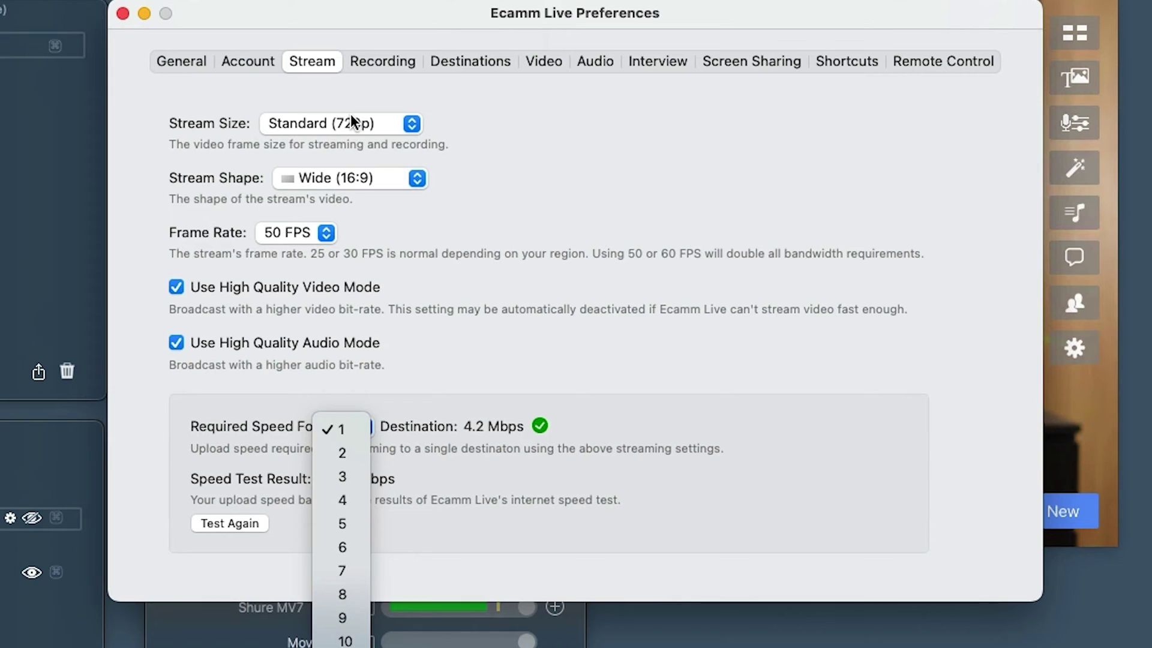
pyautogui.click(350, 124)
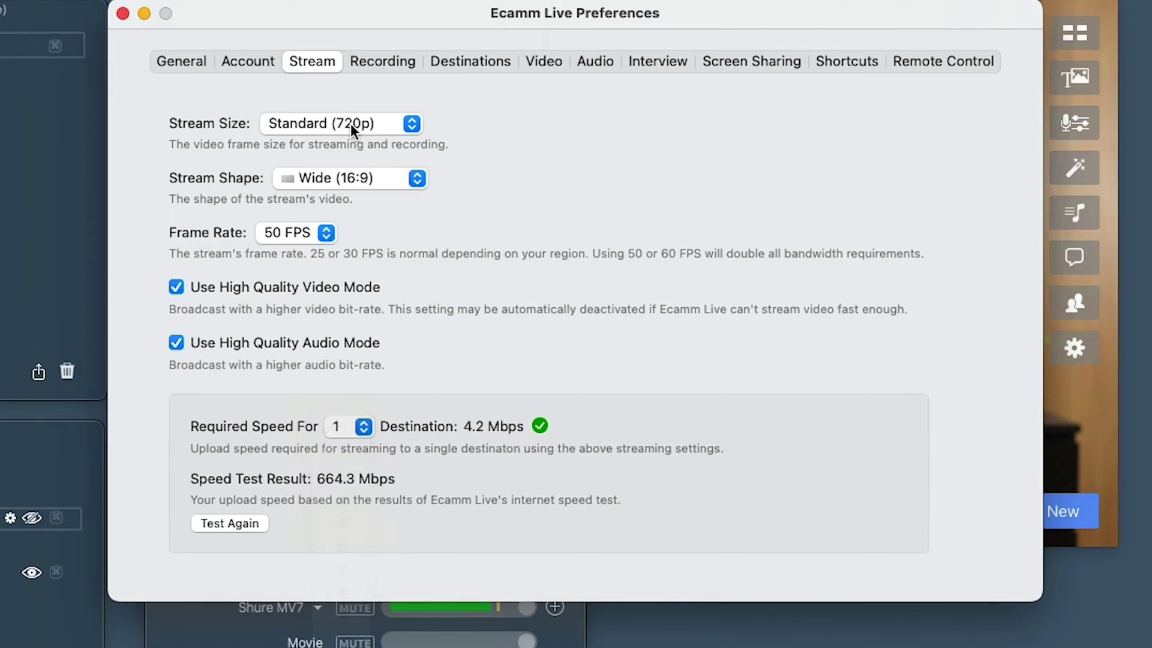
pyautogui.click(351, 124)
pyautogui.click(350, 148)
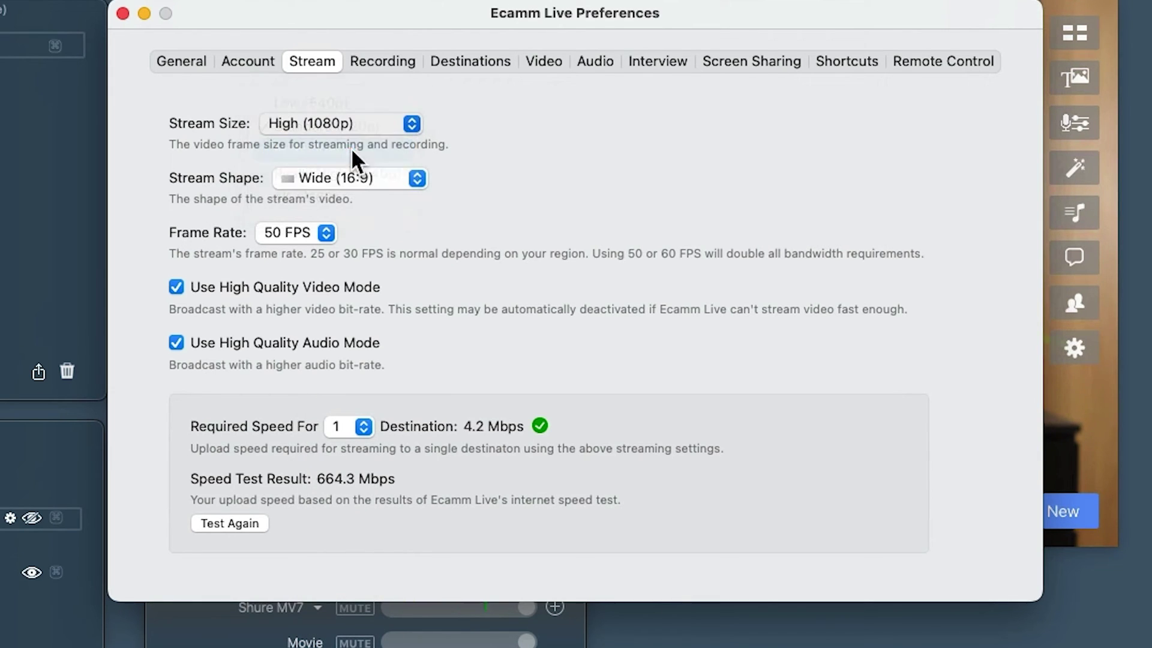
# Compare the required upload speed for 2, 4 and 10 destinations, and return the estimate to 1
pyautogui.click(363, 426)
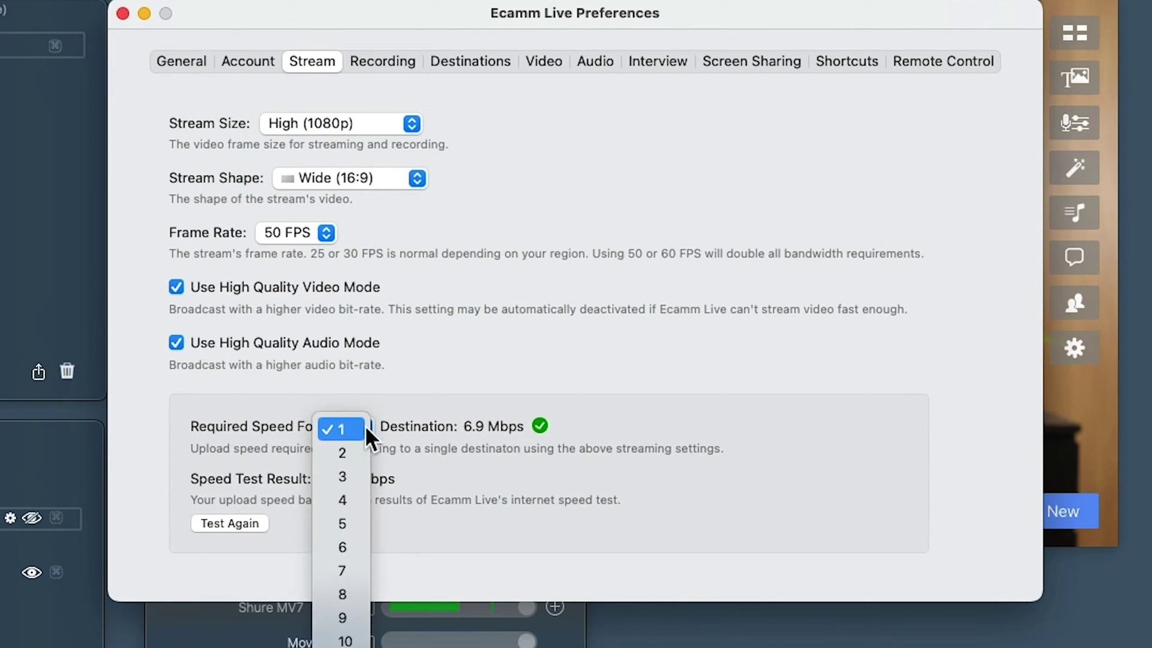
pyautogui.click(347, 451)
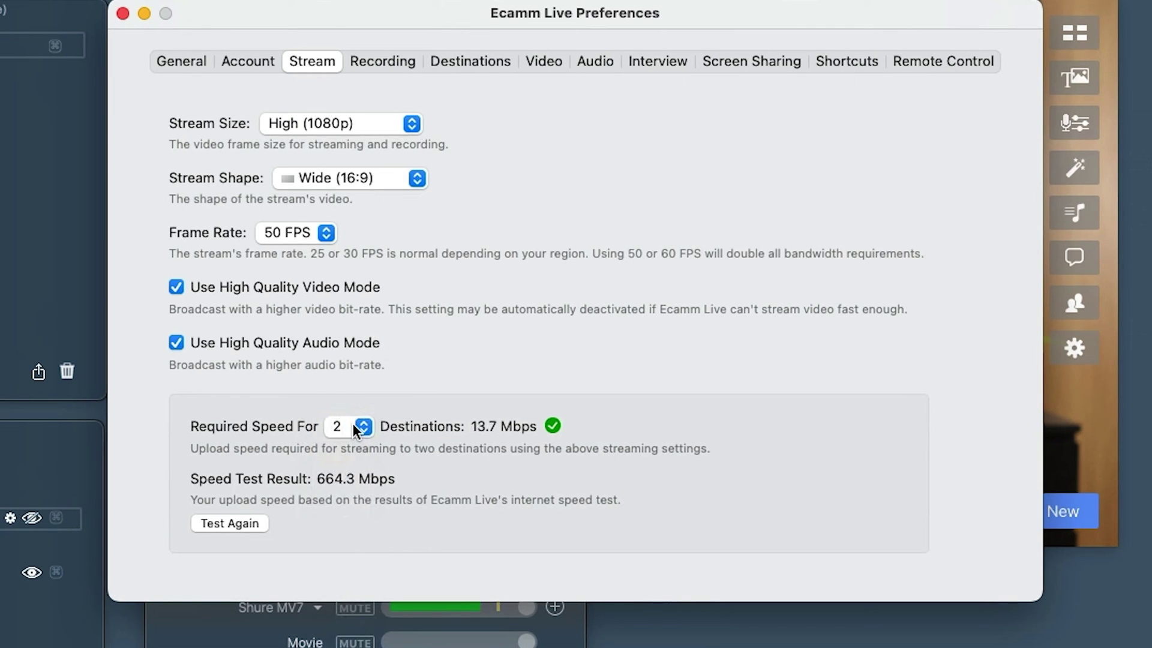
pyautogui.click(352, 422)
pyautogui.click(355, 473)
pyautogui.click(365, 426)
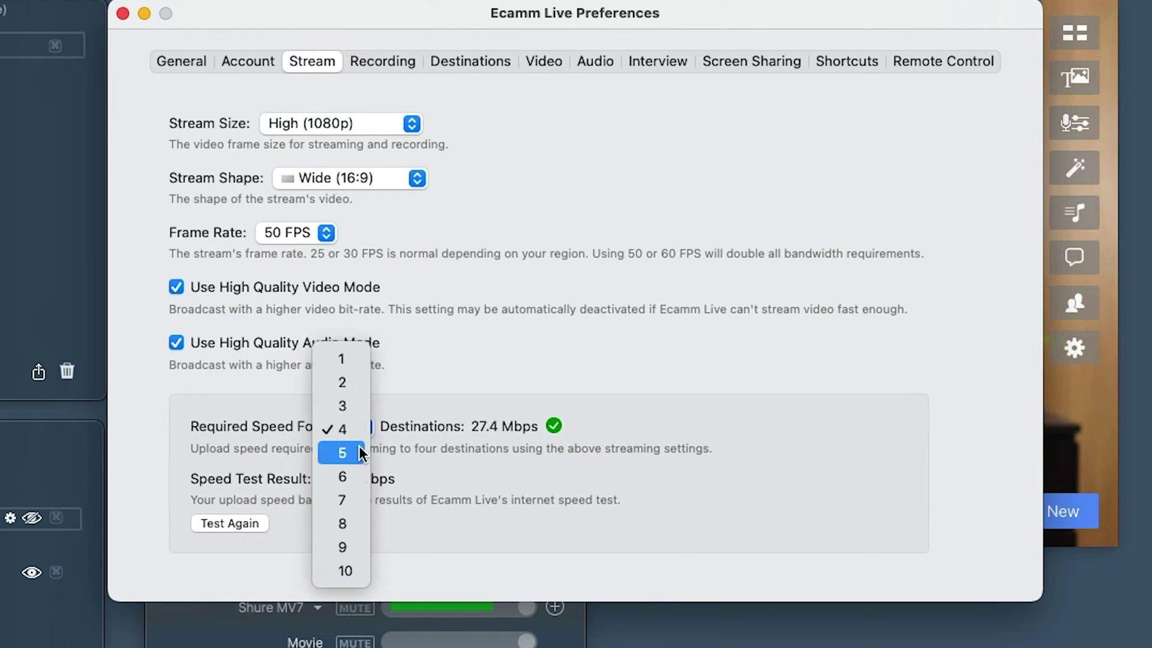
pyautogui.click(358, 568)
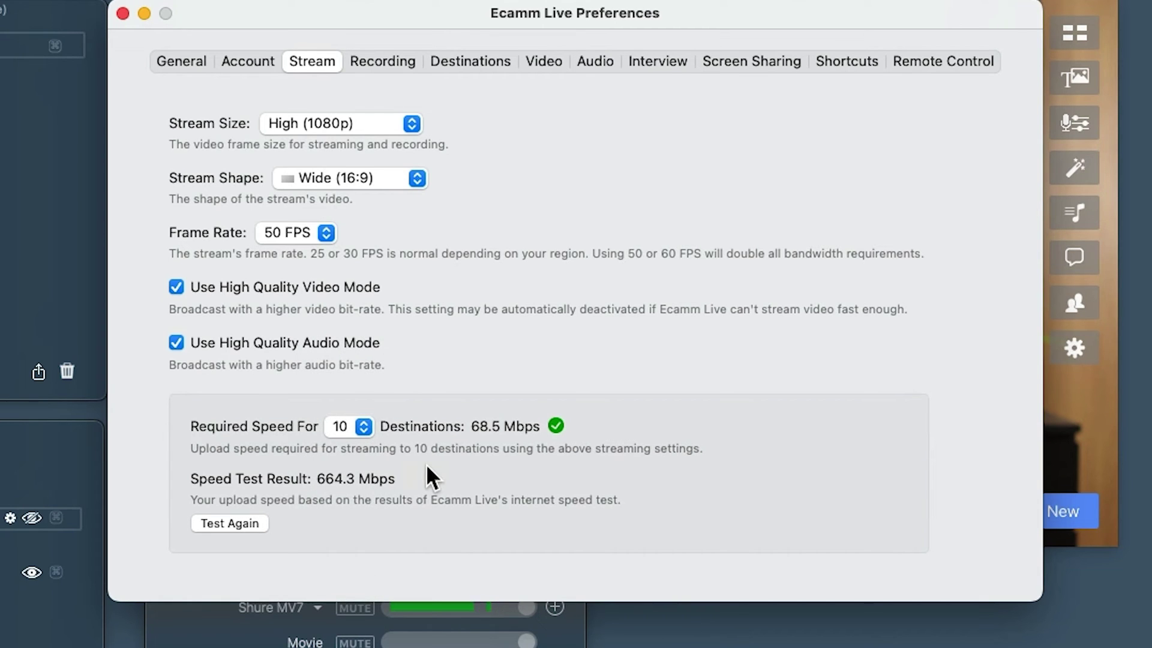
pyautogui.click(363, 426)
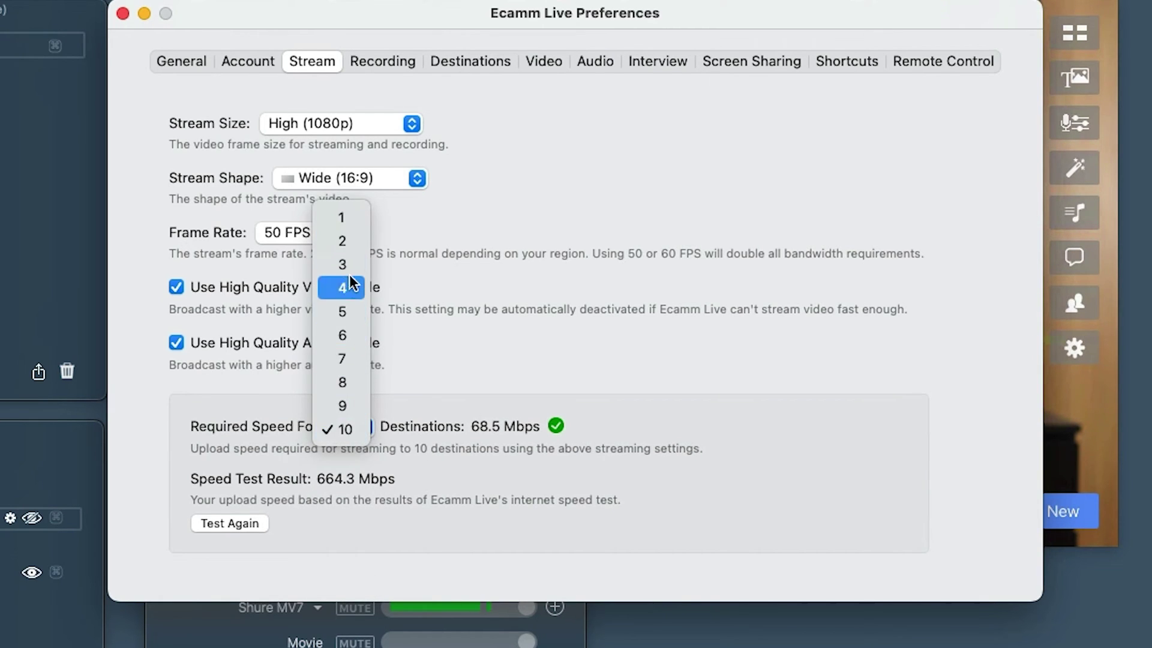
pyautogui.click(344, 219)
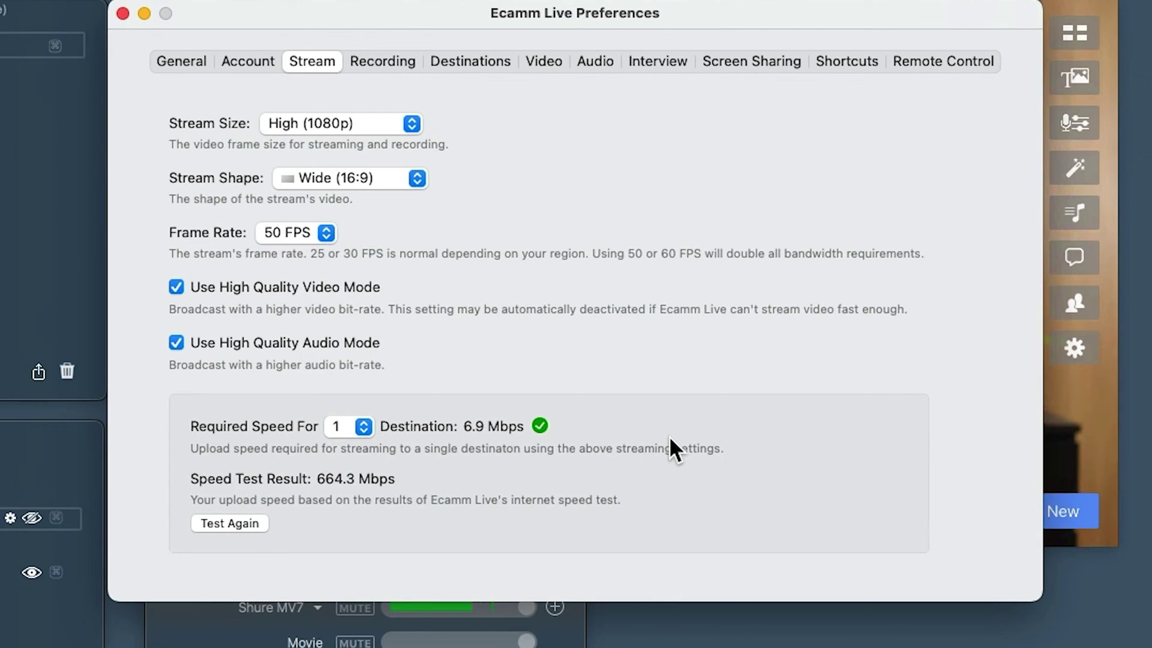
# Set the stream's frame rate to 25 FPS and close the preferences
pyautogui.click(283, 232)
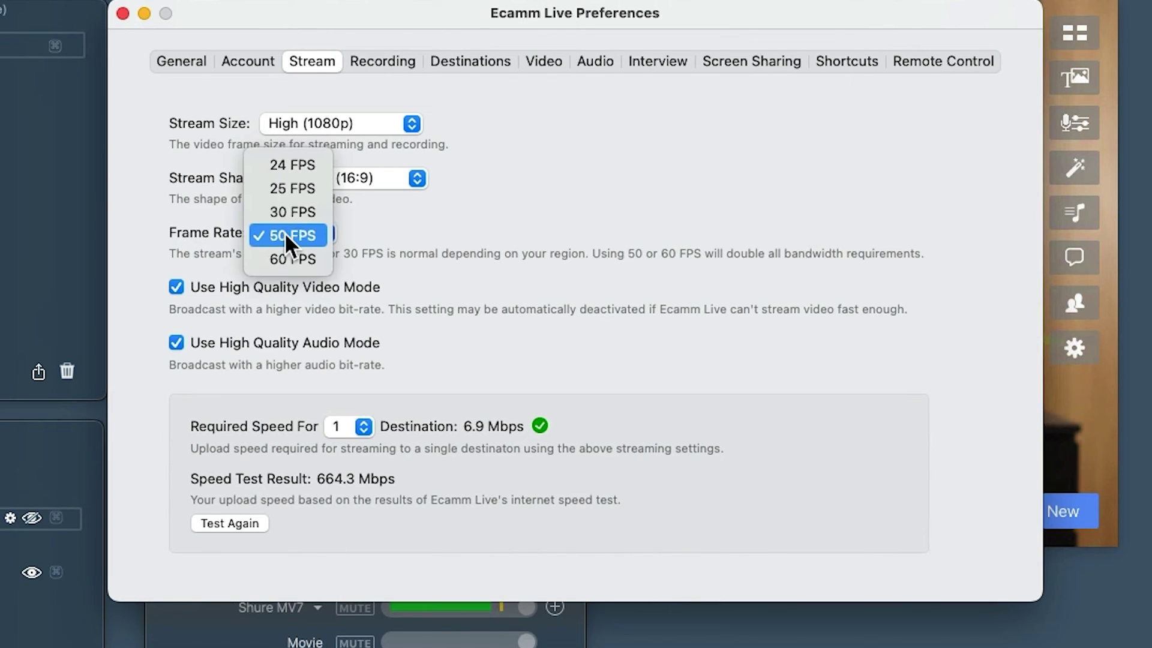
pyautogui.click(292, 188)
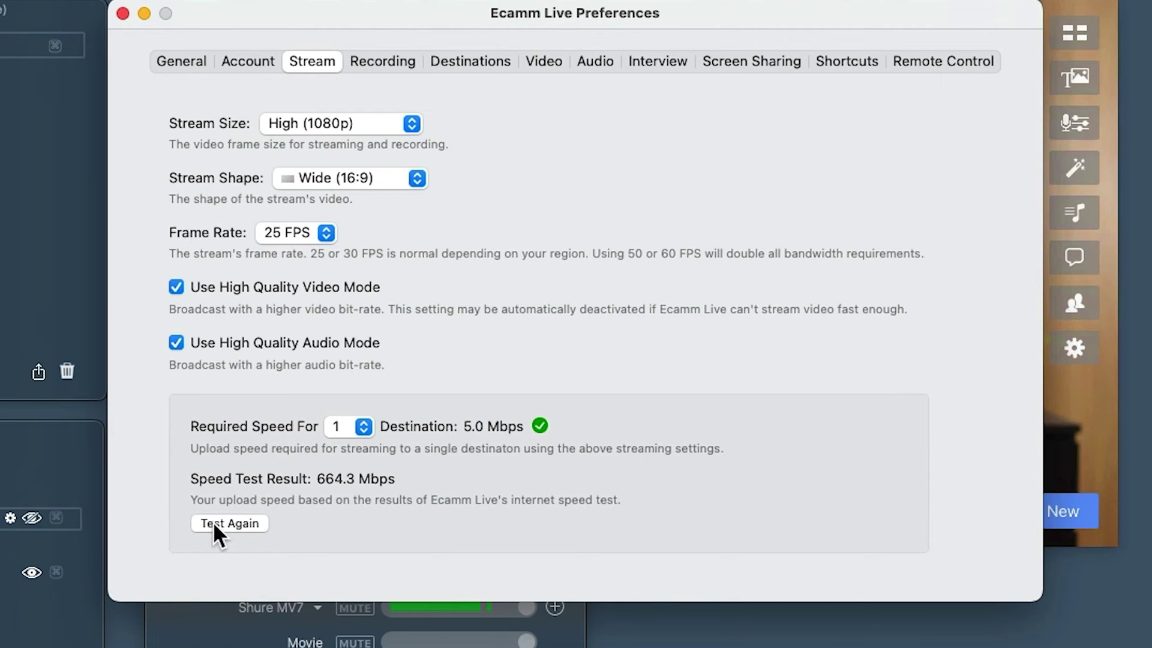
pyautogui.click(123, 14)
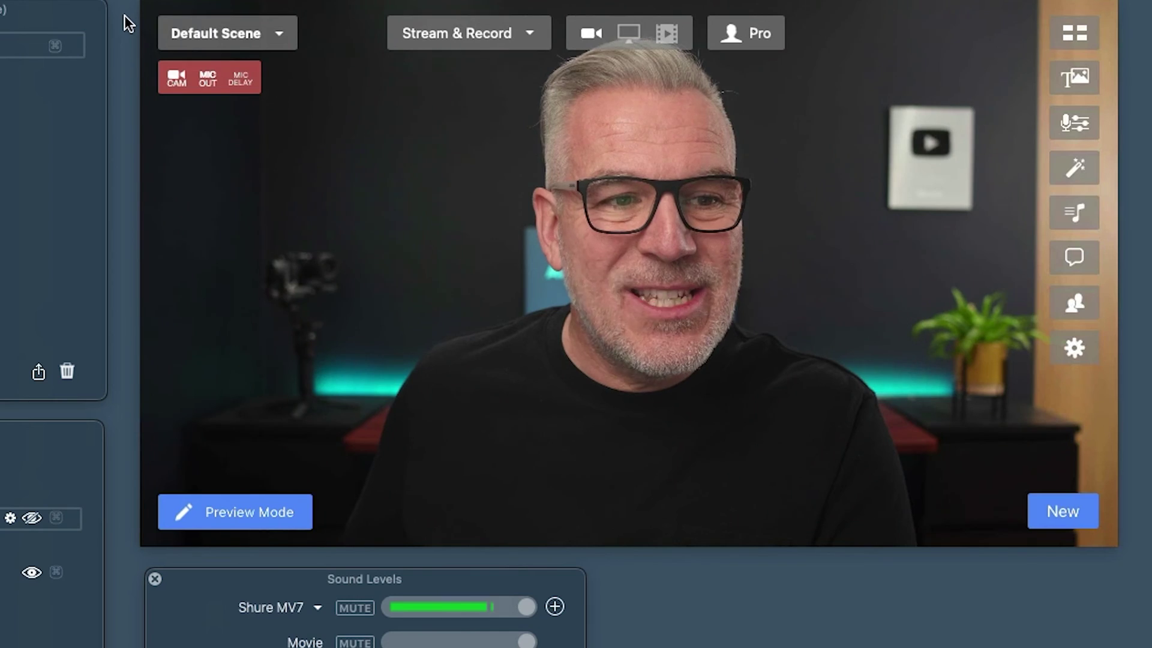
# Start a new broadcast and remove its Facebook and LinkedIn destinations to compare the required upload speed
pyautogui.click(1064, 509)
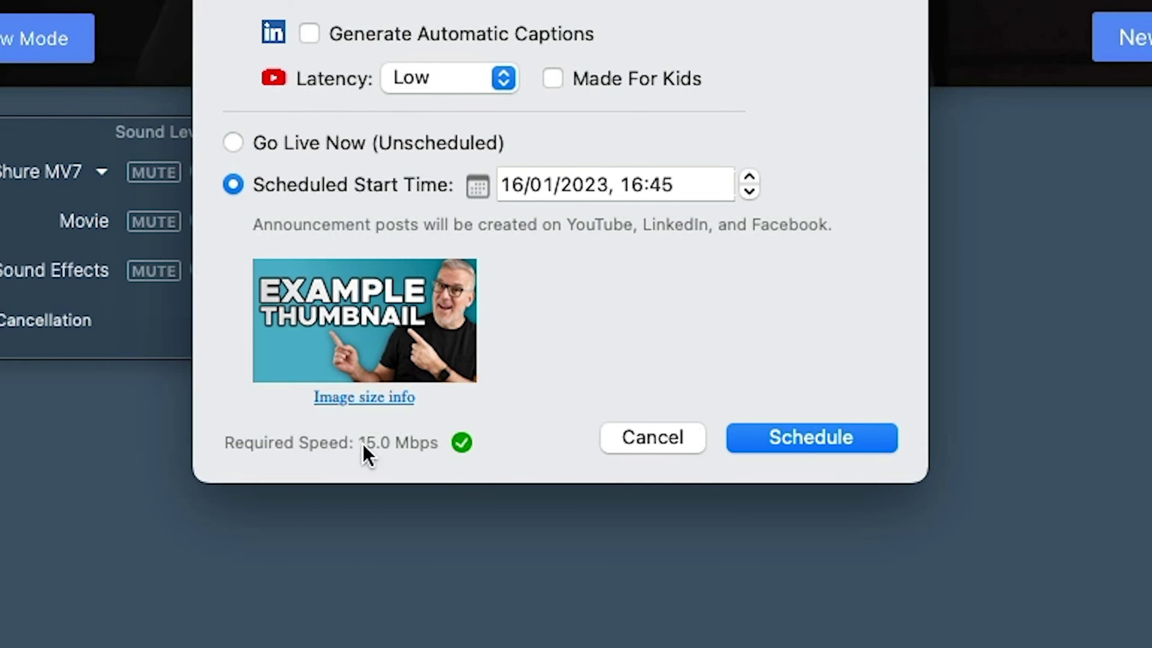
pyautogui.click(440, 0)
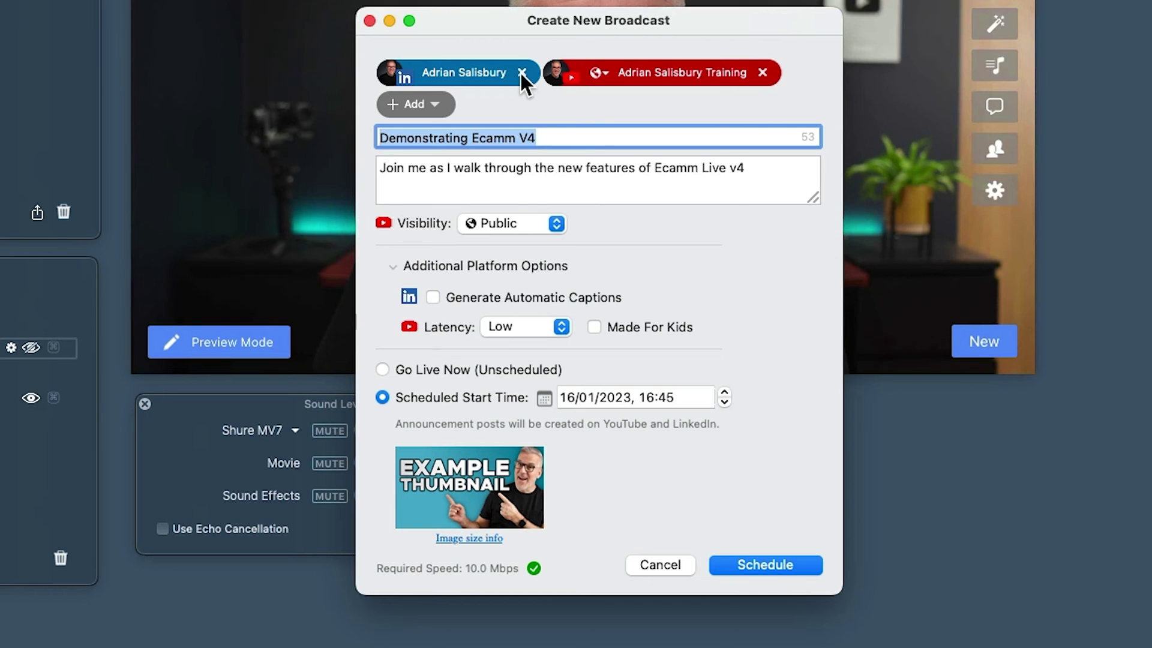
pyautogui.click(522, 73)
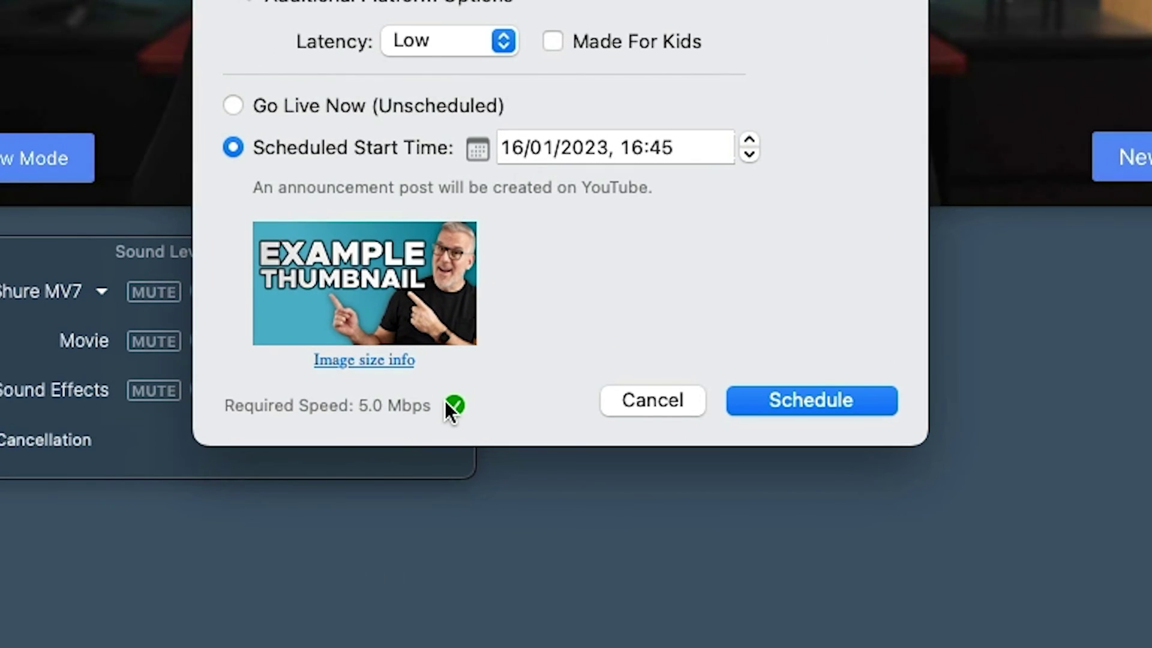
pyautogui.moveTo(446, 405)
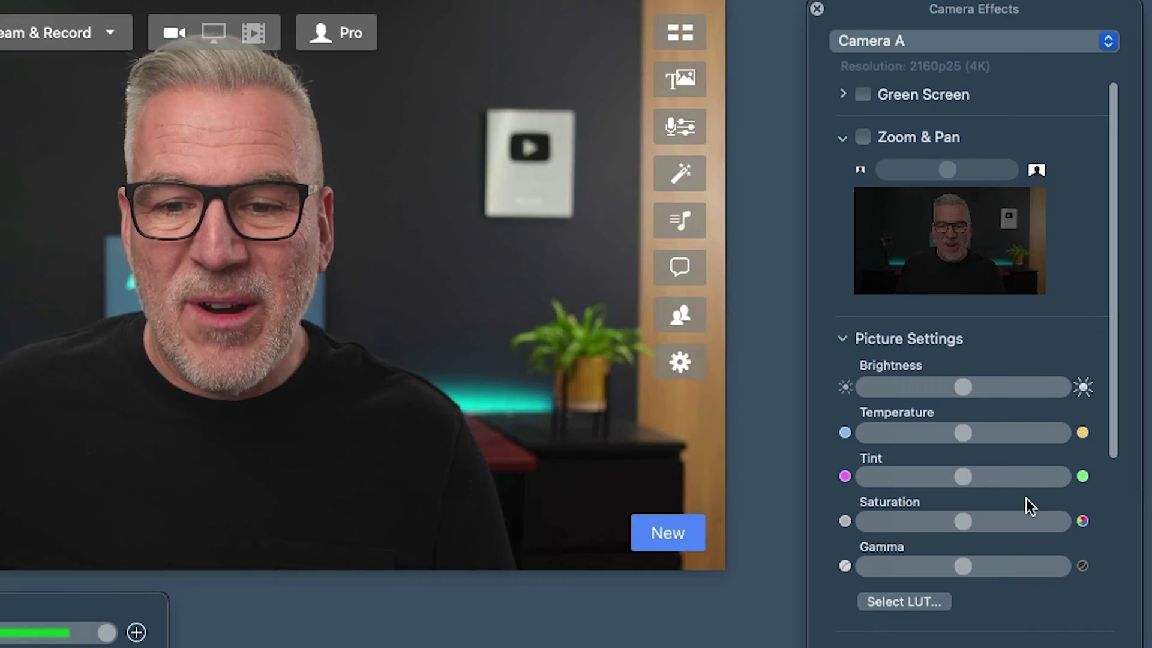
# Enable the Blur Effect on Camera A and try its strength, and turn Sepia Tone on and off
pyautogui.scroll(-5, 1026, 498)
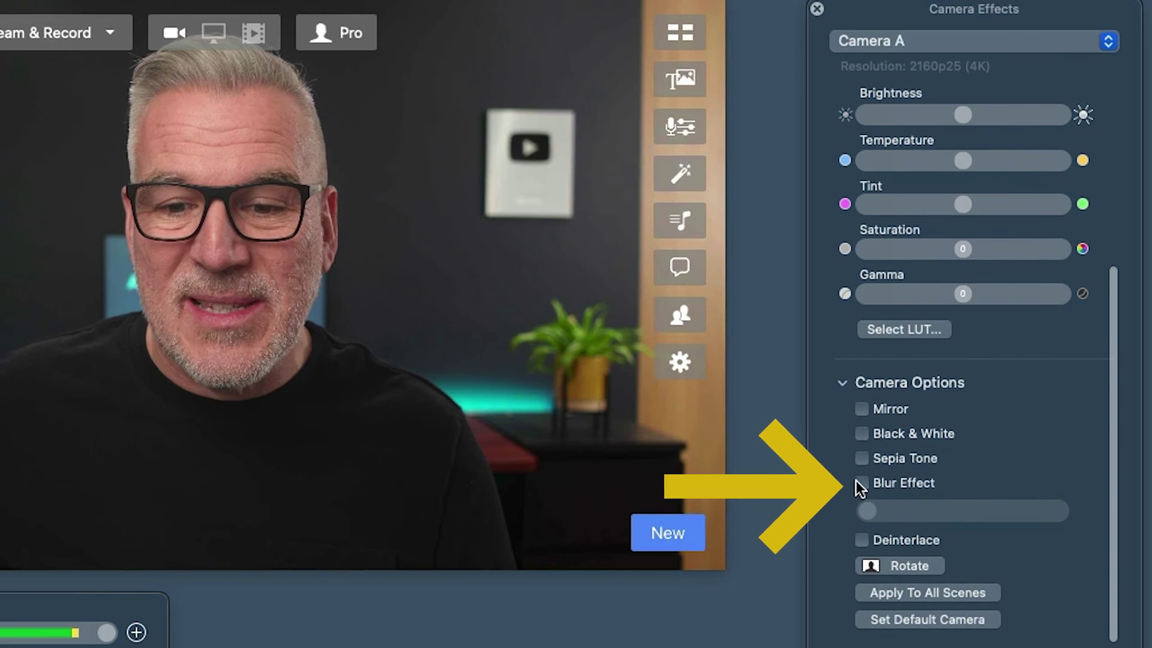
pyautogui.click(861, 483)
pyautogui.moveTo(867, 509)
pyautogui.mouseDown()
pyautogui.moveTo(991, 508)
pyautogui.moveTo(867, 510)
pyautogui.mouseUp()
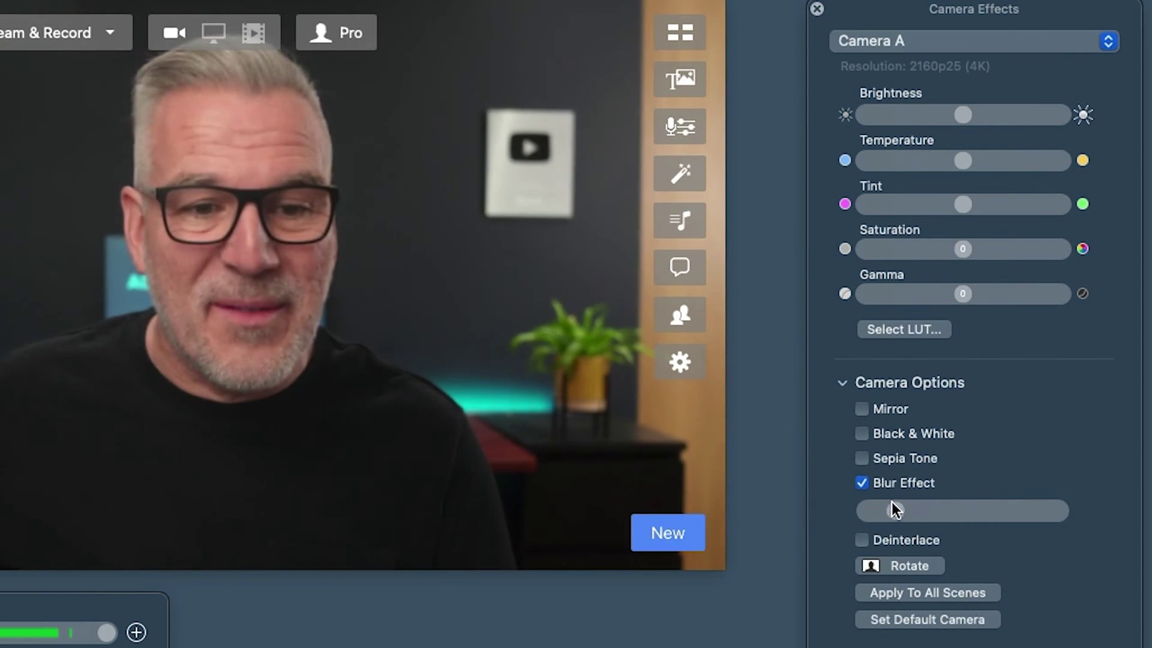
pyautogui.click(862, 459)
pyautogui.click(861, 458)
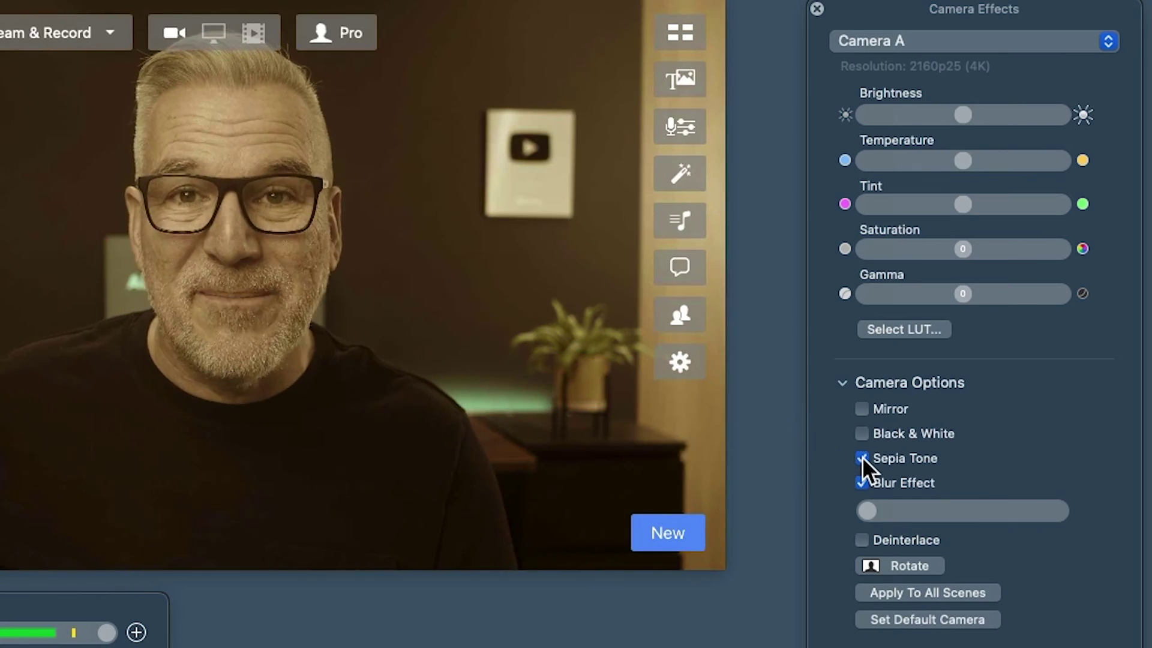